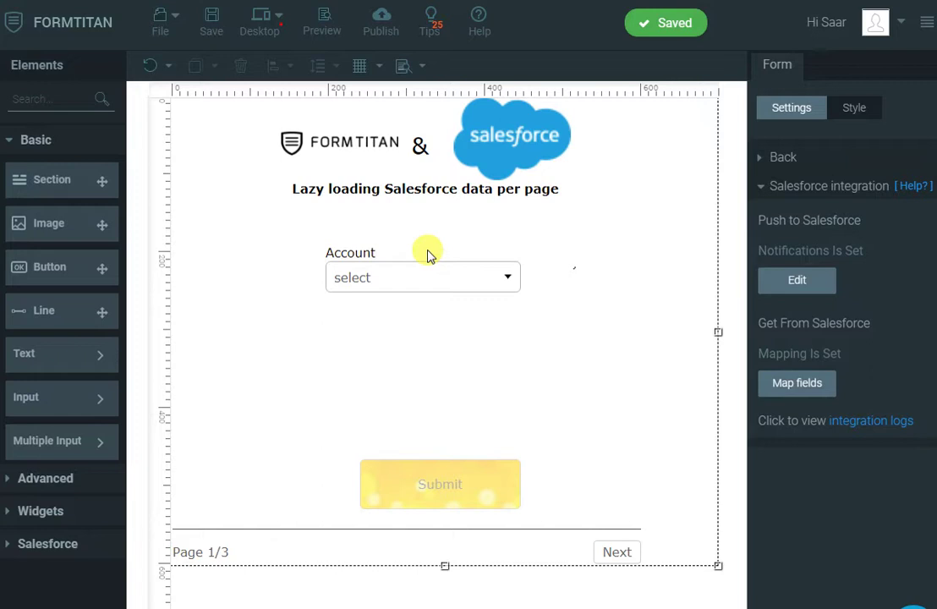
Look through all three pages of the form and return to the first page.
{"action": "left_click", "coordinate": [620, 550]}
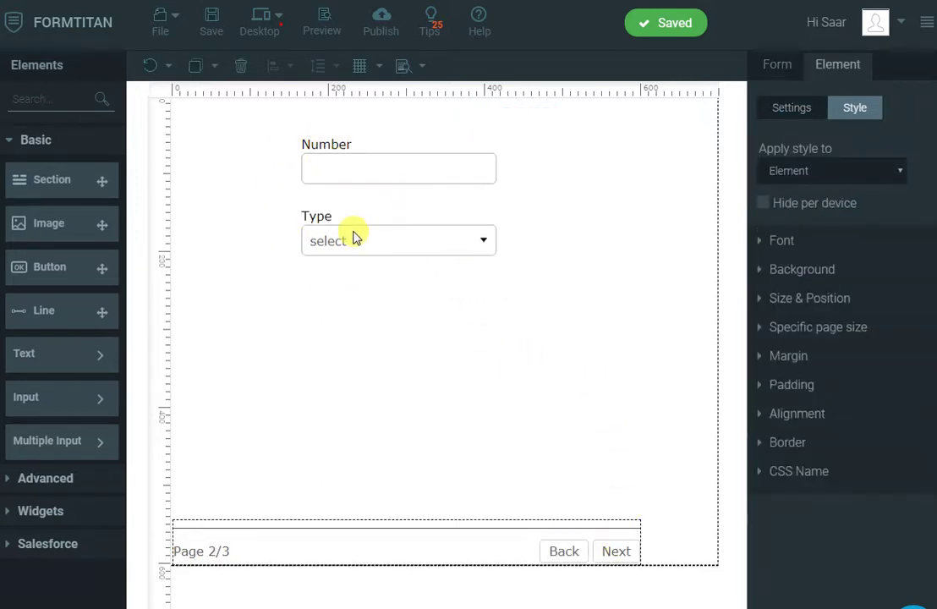
{"action": "left_click", "coordinate": [613, 551]}
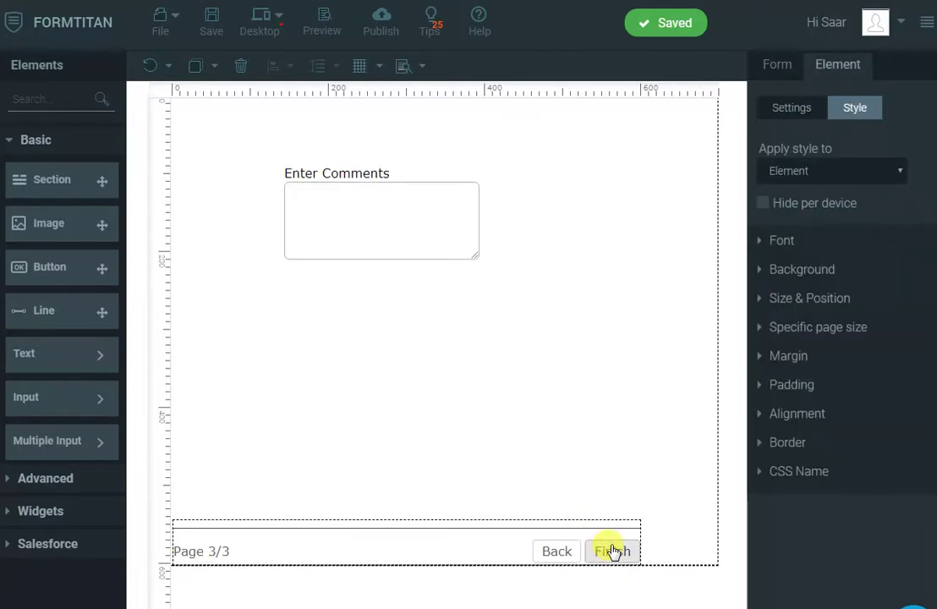
{"action": "left_click", "coordinate": [562, 551]}
{"action": "left_click", "coordinate": [563, 551]}
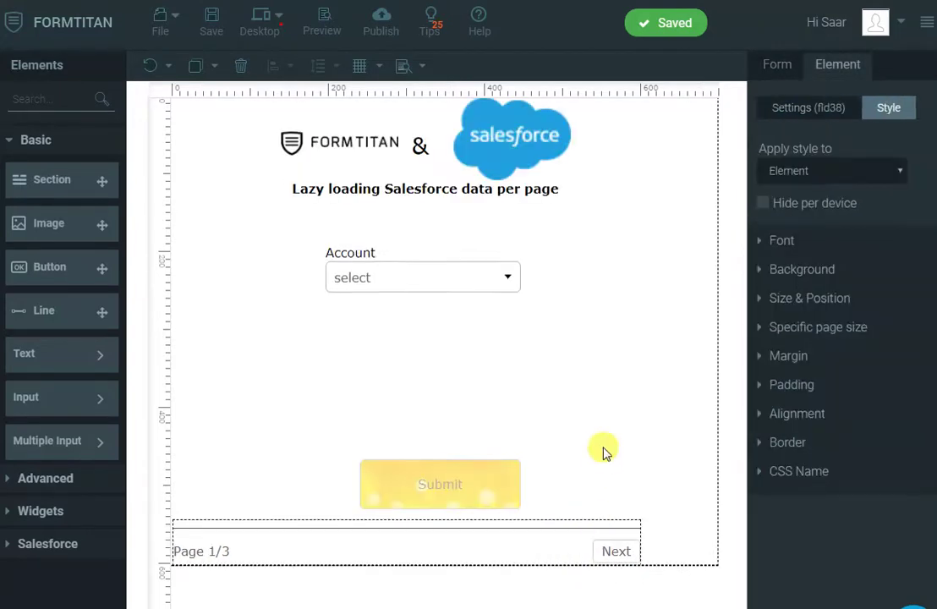
Test the published form by choosing an account and advancing to page 2, then return to the editor.
{"action": "left_click", "coordinate": [378, 24]}
{"action": "left_click", "coordinate": [693, 99]}
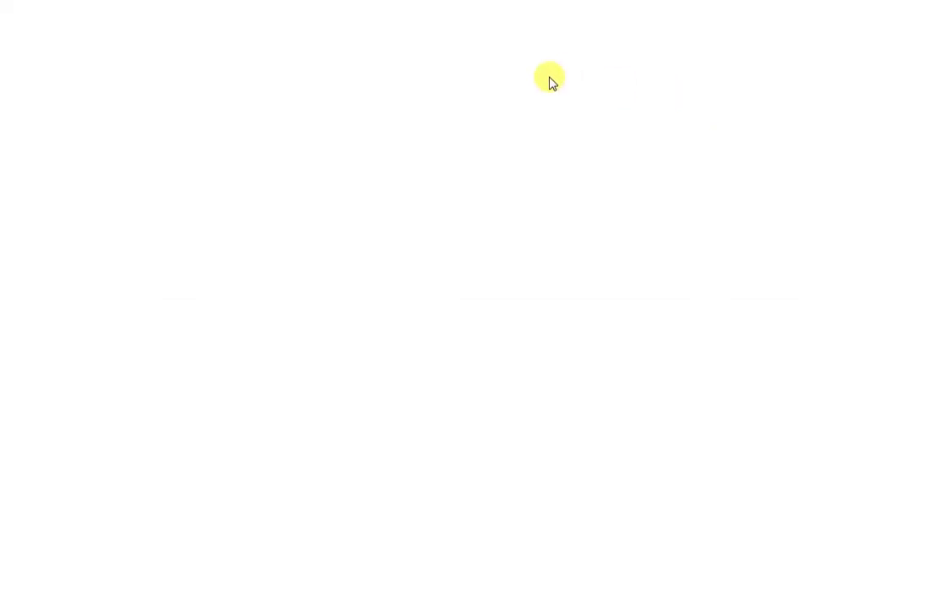
{"action": "left_click", "coordinate": [470, 167]}
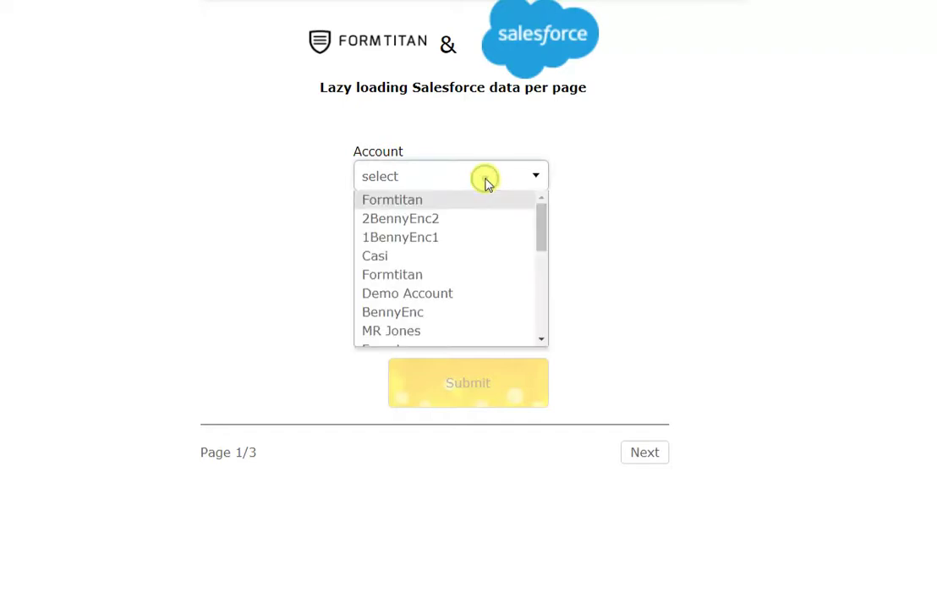
{"action": "left_click", "coordinate": [416, 313]}
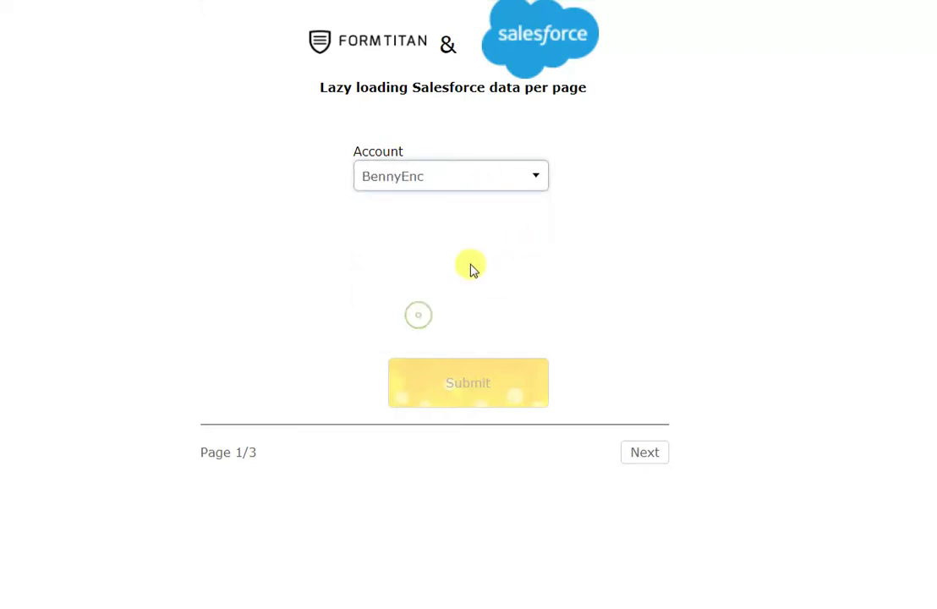
{"action": "left_click", "coordinate": [663, 457]}
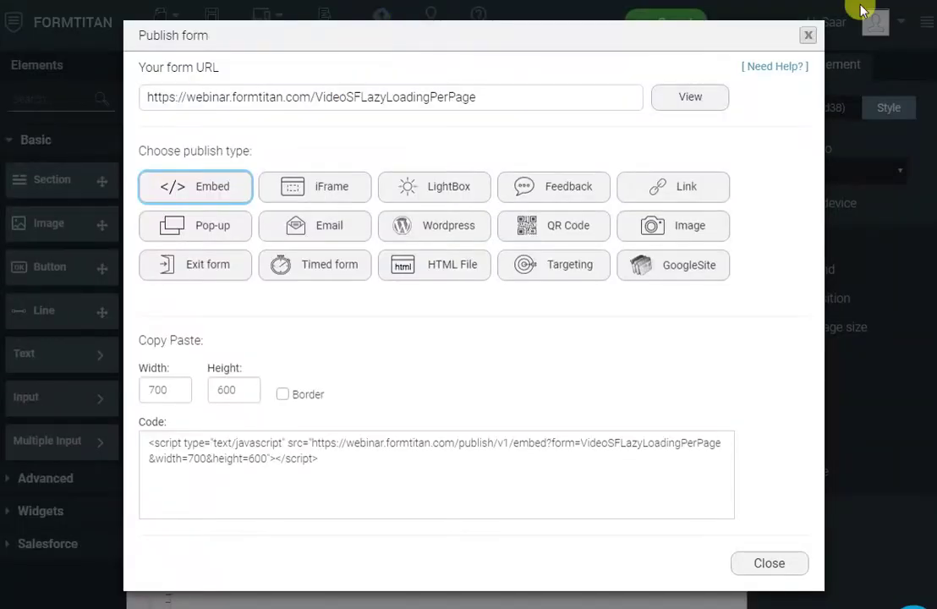
{"action": "left_click", "coordinate": [809, 36]}
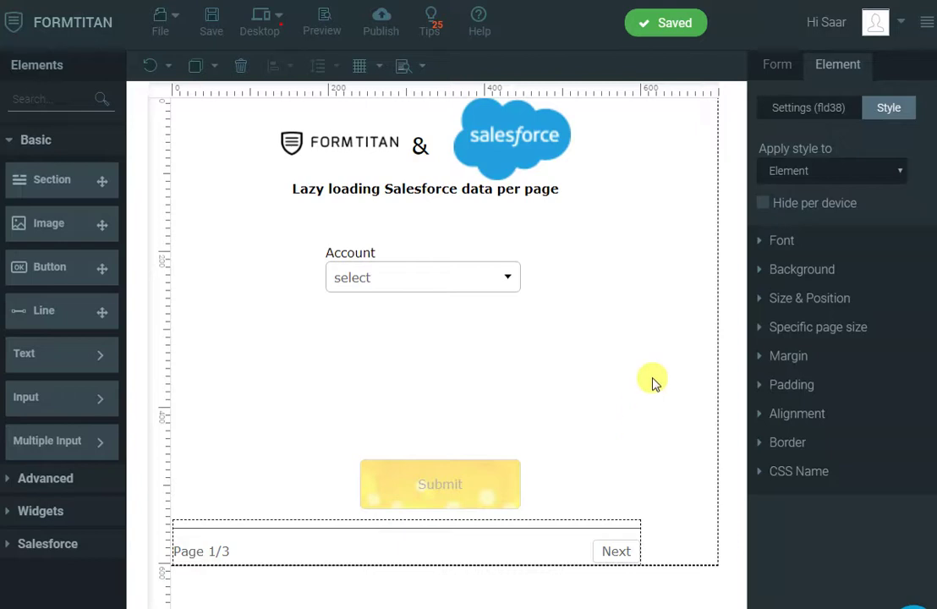
Add an Account object to the form's Get From Salesforce mapping and enable it for use in a custom button.
{"action": "left_click", "coordinate": [795, 110]}
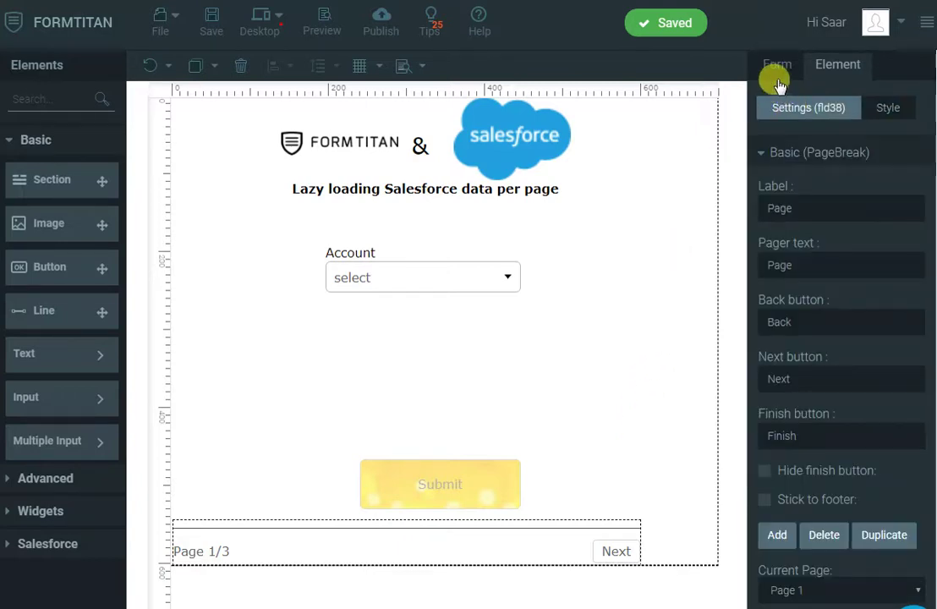
{"action": "left_click", "coordinate": [780, 68]}
{"action": "left_click", "coordinate": [796, 382]}
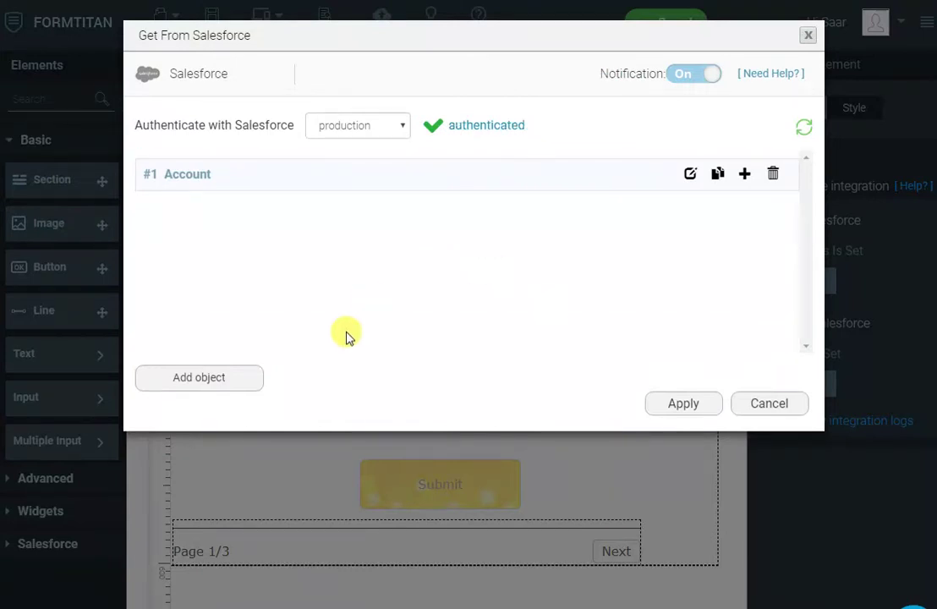
{"action": "left_click", "coordinate": [230, 374]}
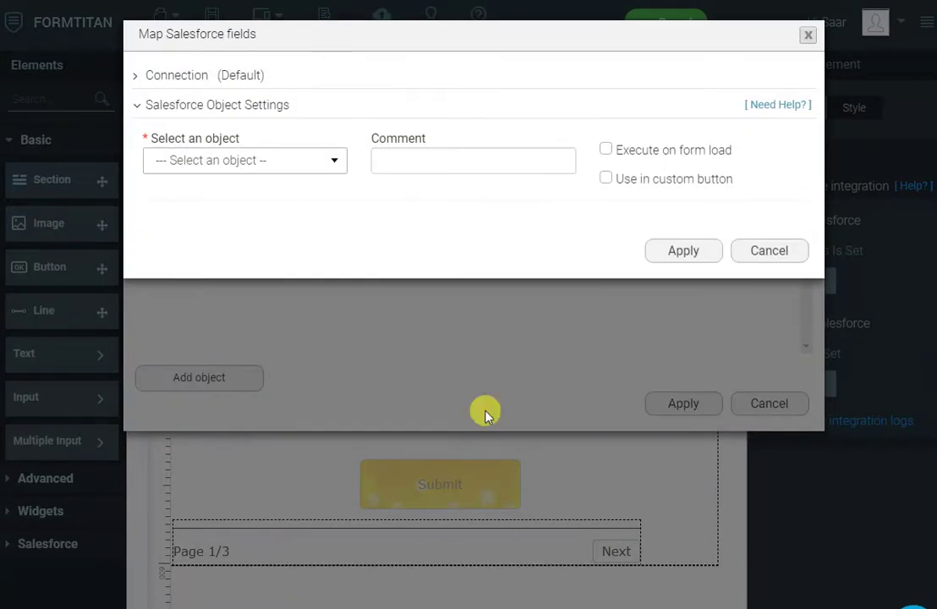
{"action": "left_click", "coordinate": [309, 160]}
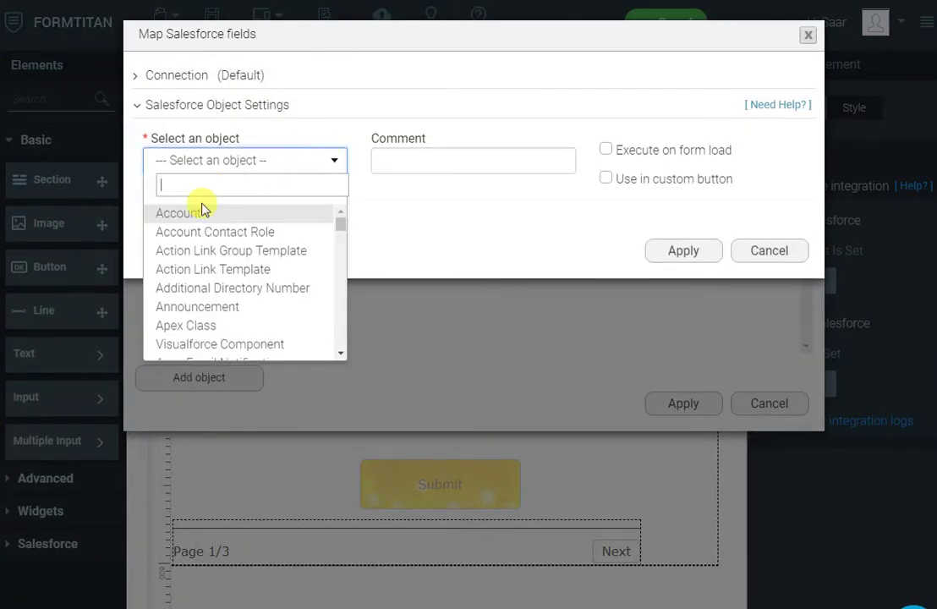
{"action": "left_click", "coordinate": [203, 210]}
{"action": "left_click", "coordinate": [607, 179]}
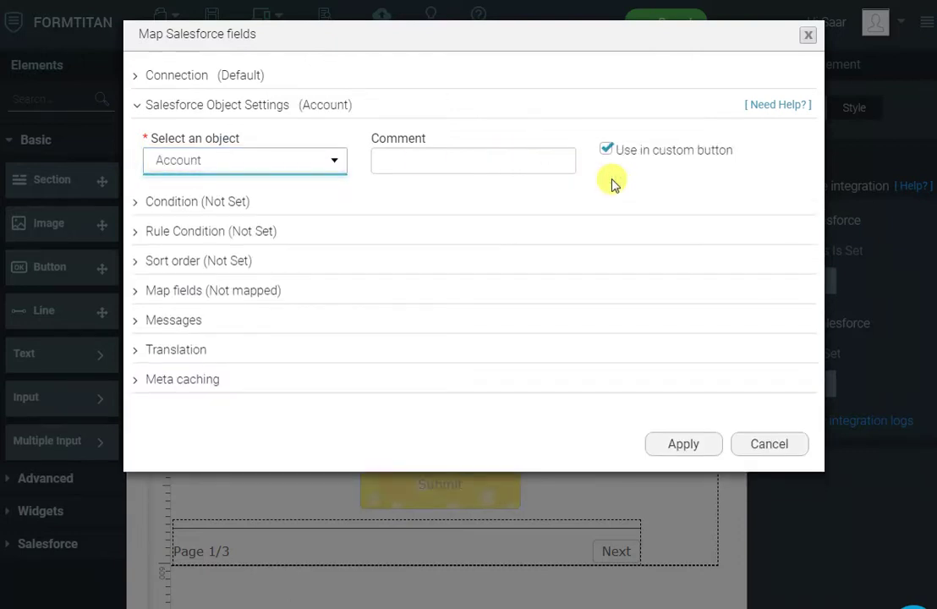
Set the Account object's condition so that Account ID equals the form field Account Value.
{"action": "left_click", "coordinate": [228, 204]}
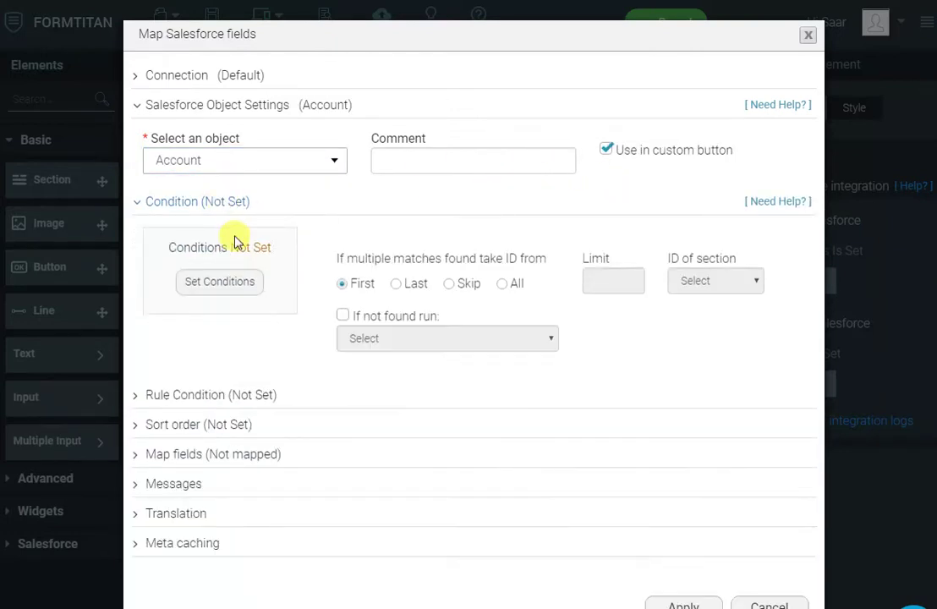
{"action": "left_click", "coordinate": [231, 285]}
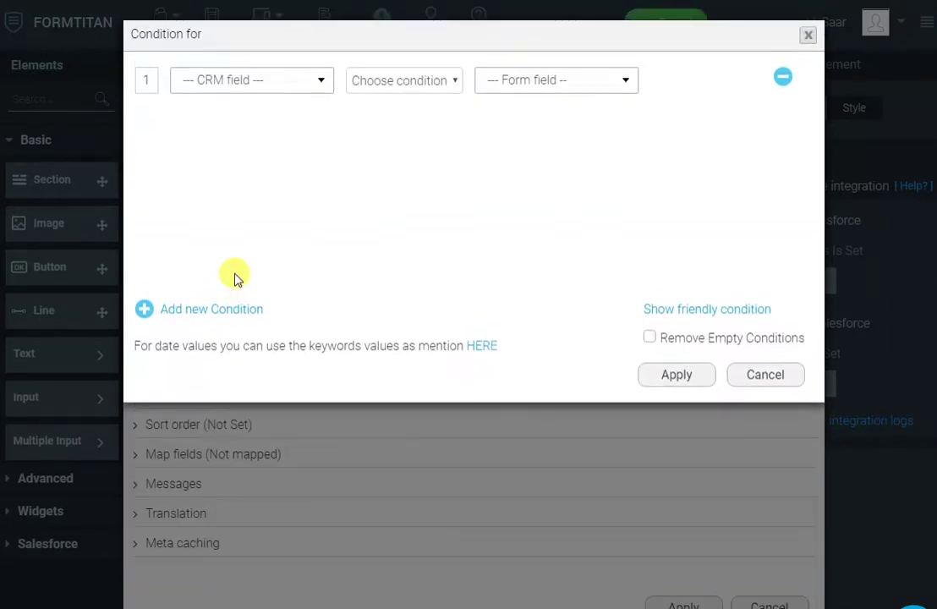
{"action": "left_click", "coordinate": [302, 87]}
{"action": "left_click", "coordinate": [232, 210]}
{"action": "left_click", "coordinate": [378, 81]}
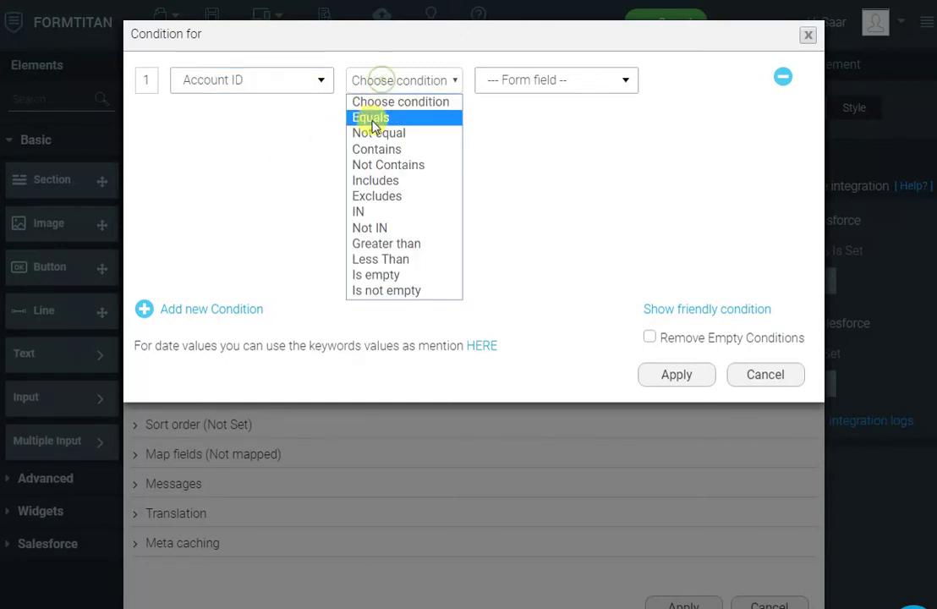
{"action": "left_click", "coordinate": [372, 118]}
{"action": "left_click", "coordinate": [498, 82]}
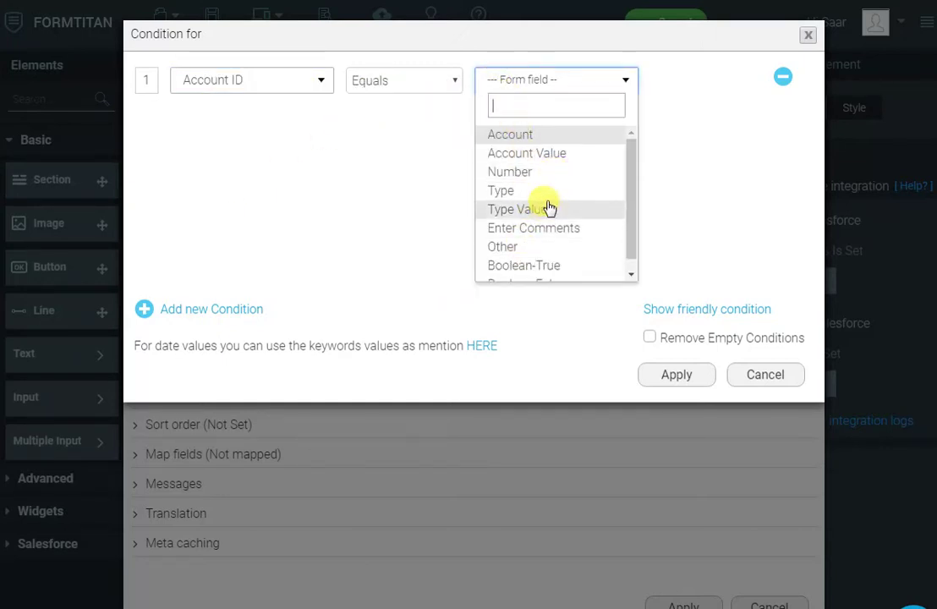
{"action": "left_click", "coordinate": [559, 156]}
{"action": "left_click", "coordinate": [676, 373]}
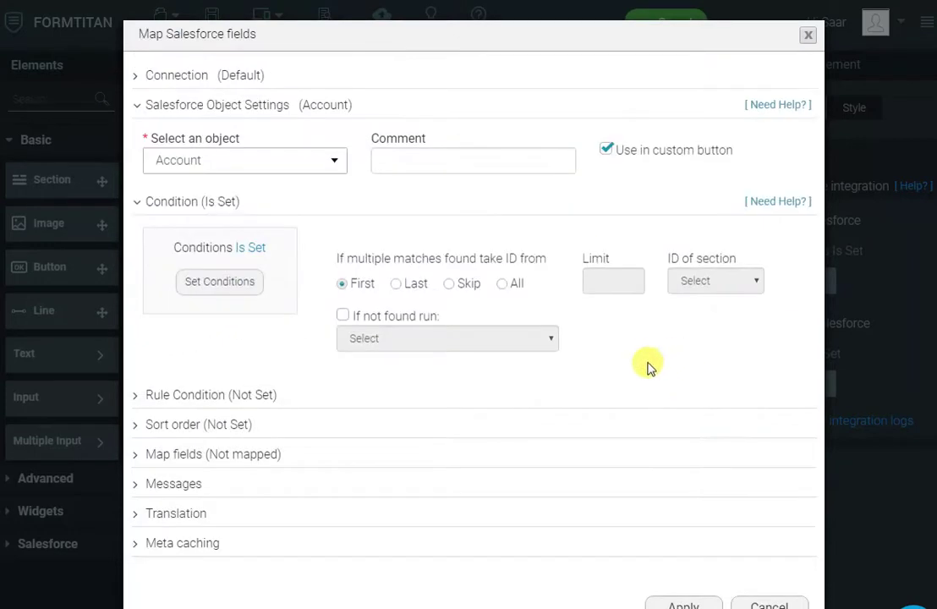
Map the form fields Number to Account Number and Type to Account Type, and apply the Get From Salesforce settings.
{"action": "left_click", "coordinate": [245, 455]}
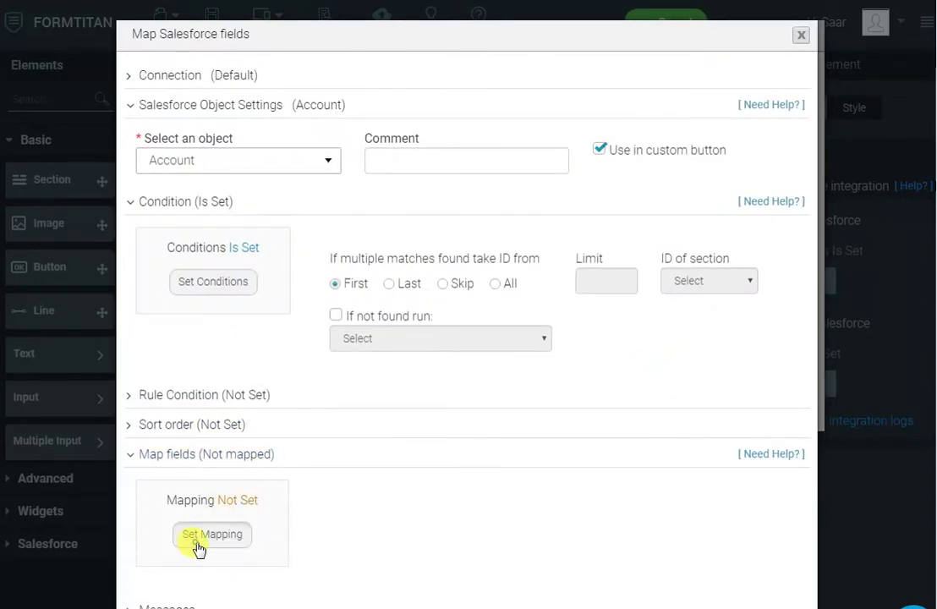
{"action": "left_click", "coordinate": [211, 534]}
{"action": "scroll", "coordinate": [346, 338], "scroll_direction": "down", "scroll_amount": 1}
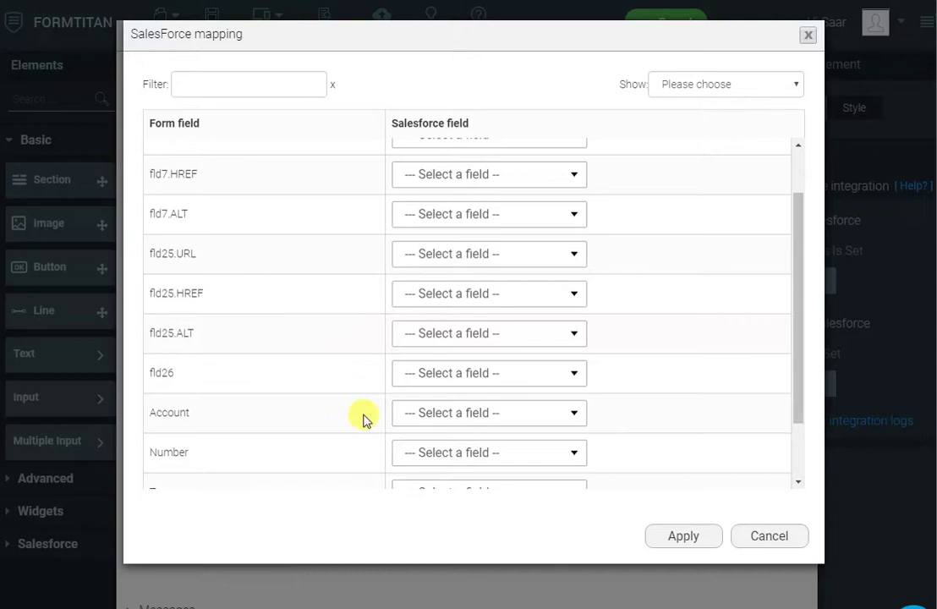
{"action": "left_click", "coordinate": [457, 452]}
{"action": "type", "text": "nu"}
{"action": "key", "text": "Tab"}
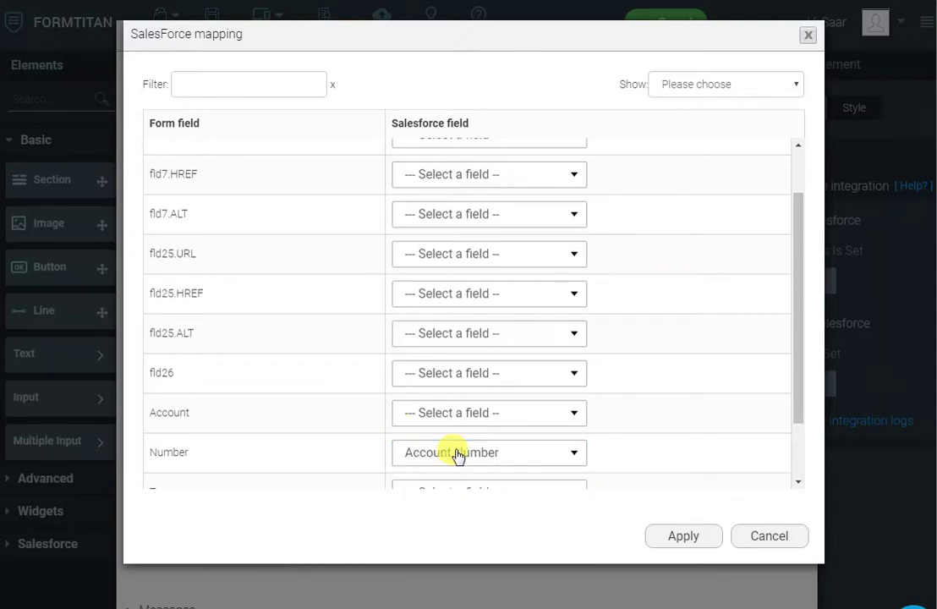
{"action": "type", "text": "type"}
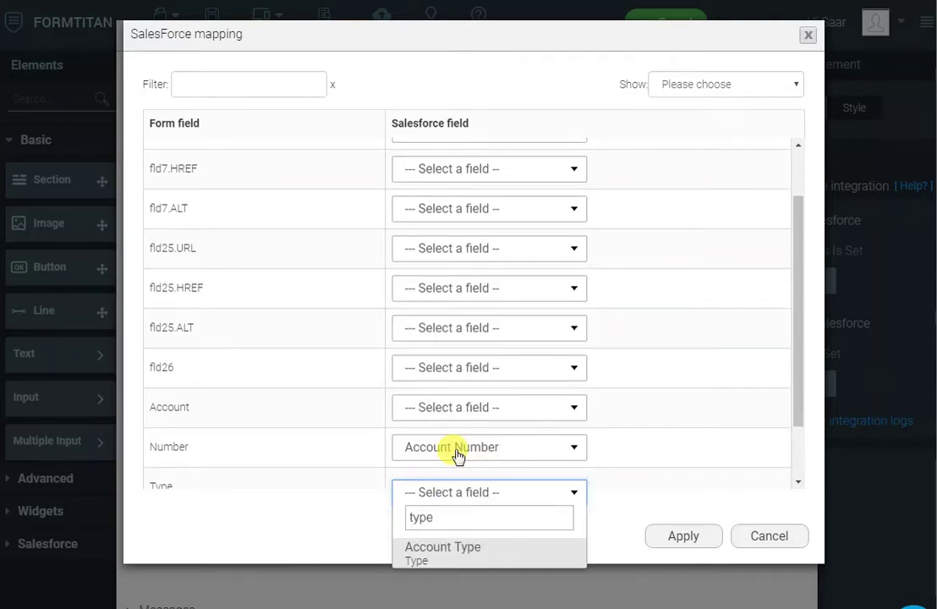
{"action": "key", "text": "Return"}
{"action": "scroll", "coordinate": [458, 452], "scroll_direction": "down", "scroll_amount": 2}
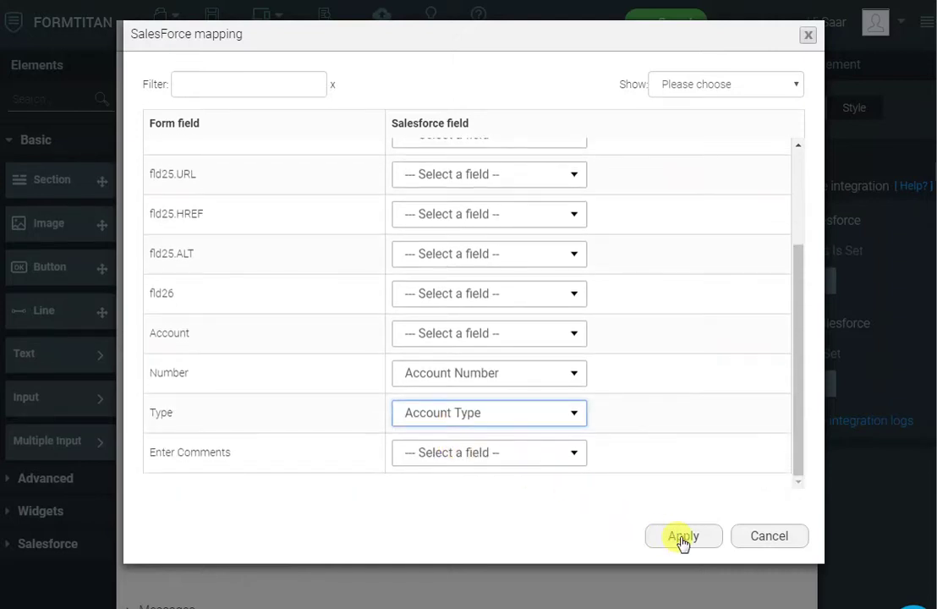
{"action": "left_click", "coordinate": [683, 536]}
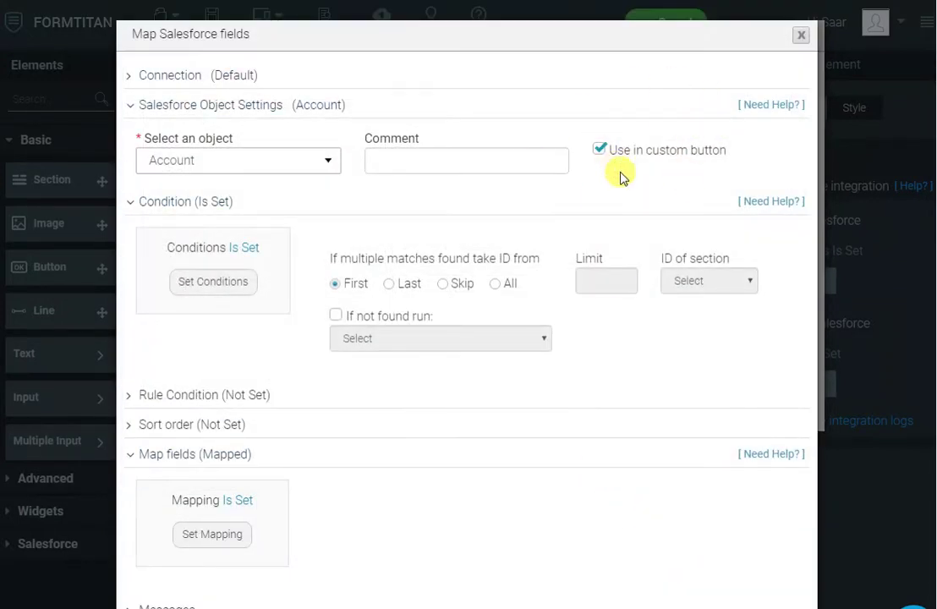
{"action": "scroll", "coordinate": [643, 182], "scroll_direction": "down", "scroll_amount": 3}
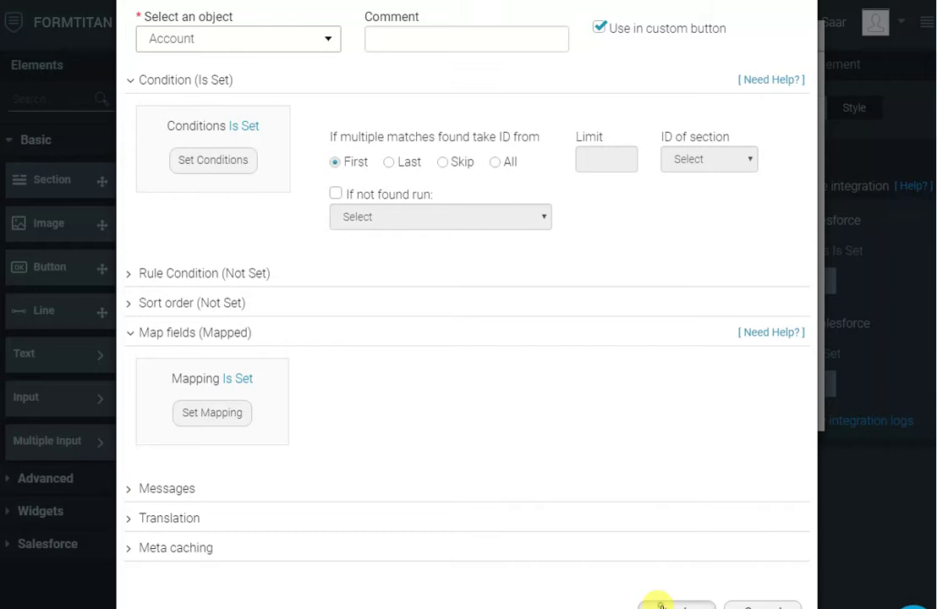
{"action": "left_click", "coordinate": [661, 605]}
{"action": "left_click", "coordinate": [676, 405]}
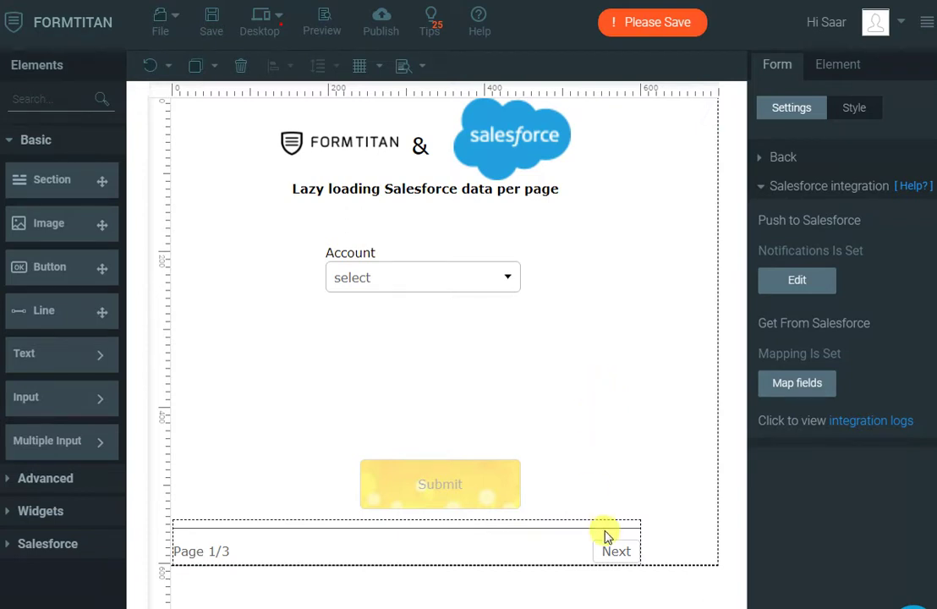
Set the Salesforce trigger of the form's page 2 to First time in the page break's advanced settings.
{"action": "left_click", "coordinate": [617, 551]}
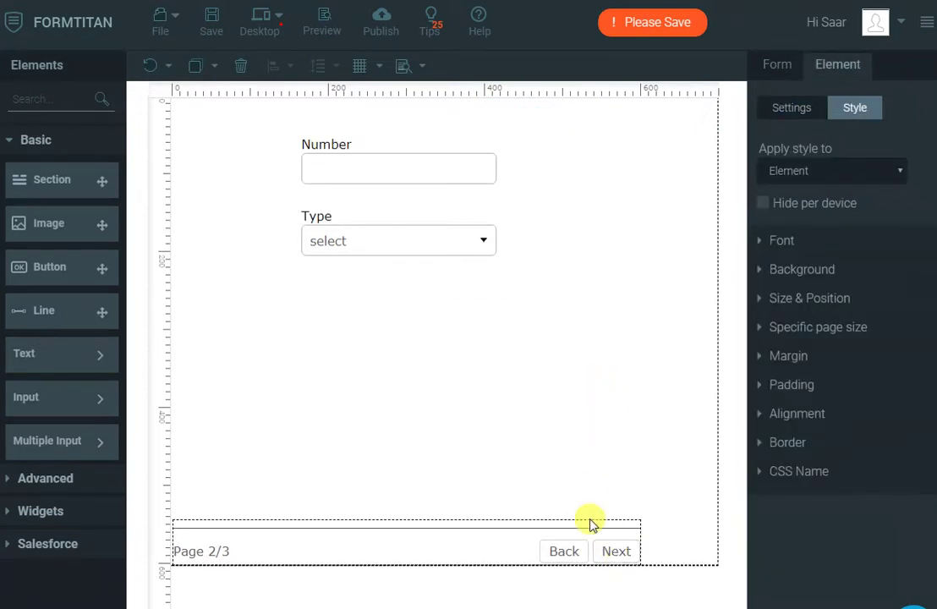
{"action": "left_click", "coordinate": [799, 107]}
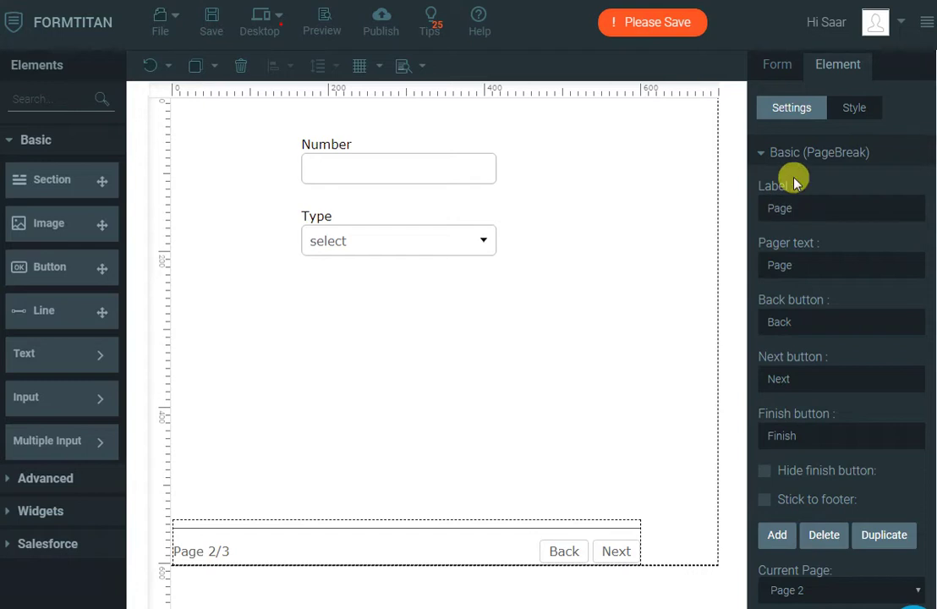
{"action": "left_click", "coordinate": [795, 151]}
{"action": "left_click", "coordinate": [787, 183]}
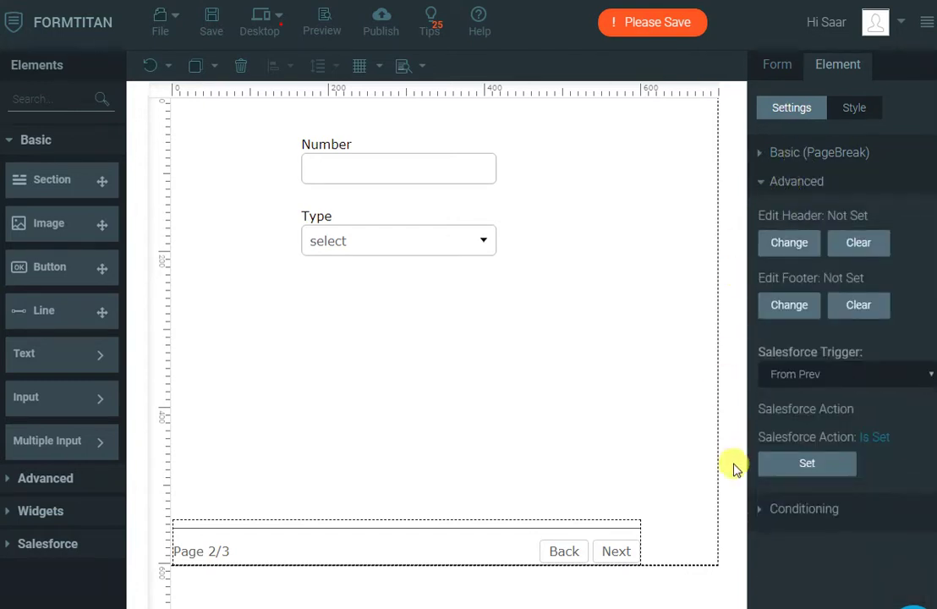
{"action": "left_click", "coordinate": [805, 372]}
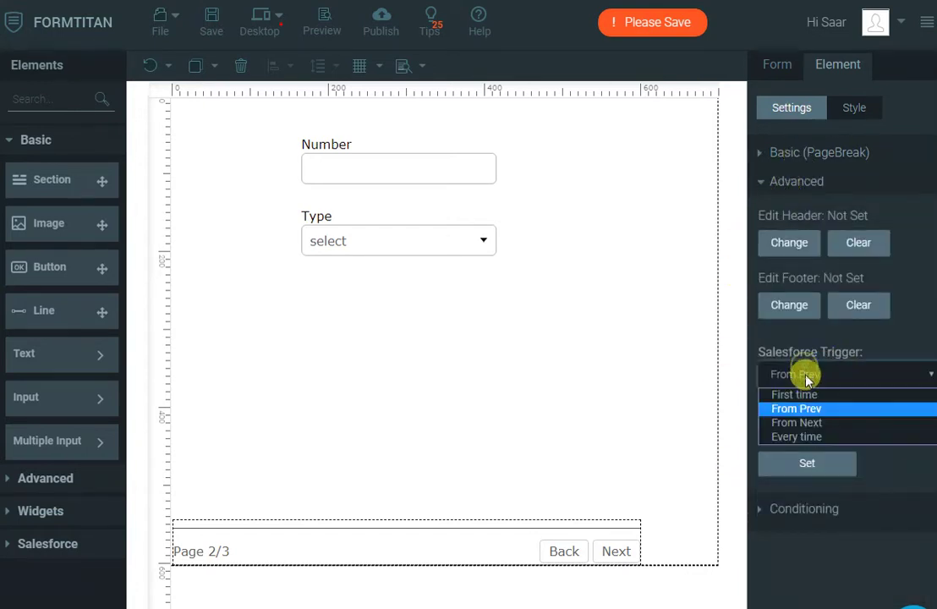
{"action": "left_click", "coordinate": [801, 393]}
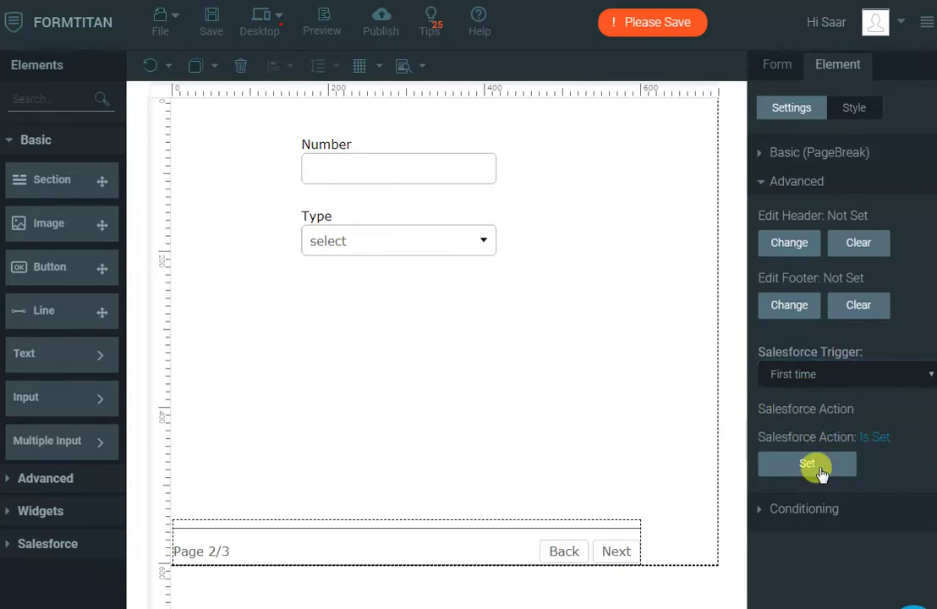
Add Account (get) as the Salesforce action for page 2 and apply it.
{"action": "left_click", "coordinate": [819, 467]}
{"action": "left_click", "coordinate": [258, 408]}
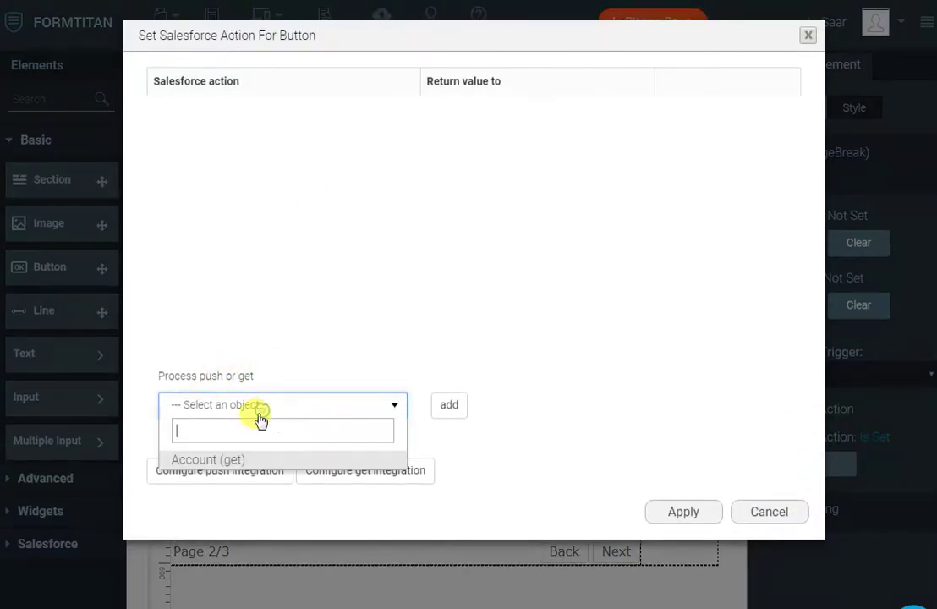
{"action": "left_click", "coordinate": [236, 461]}
{"action": "left_click", "coordinate": [447, 408]}
{"action": "left_click", "coordinate": [702, 503]}
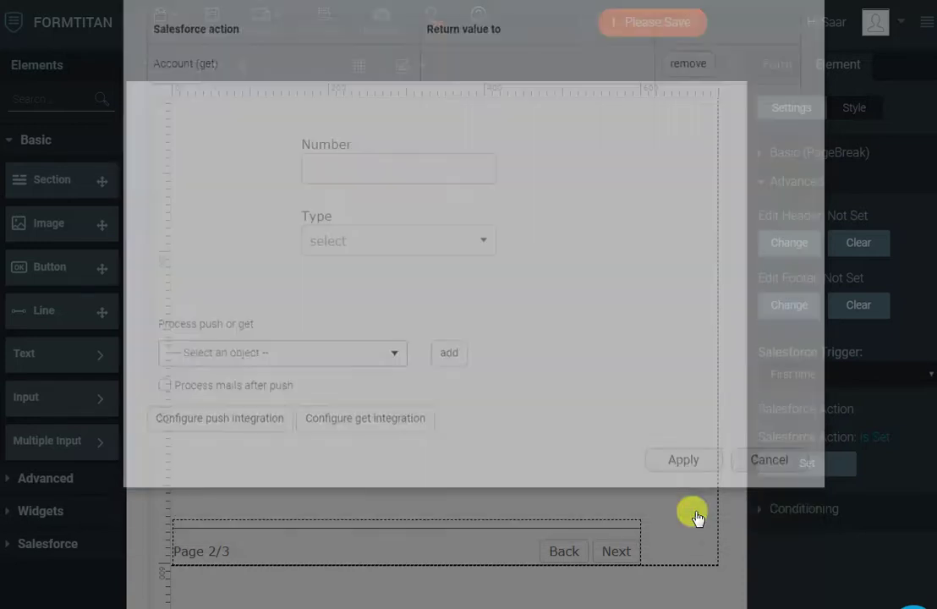
Publish the form and open page 2 of its live version with the account BennyEnc selected.
{"action": "left_click", "coordinate": [381, 32]}
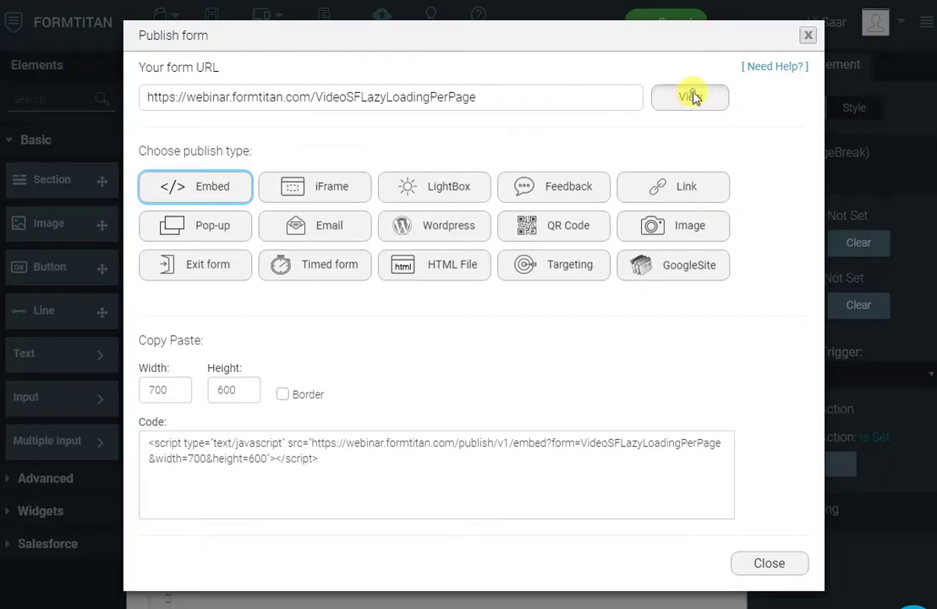
{"action": "left_click", "coordinate": [692, 97]}
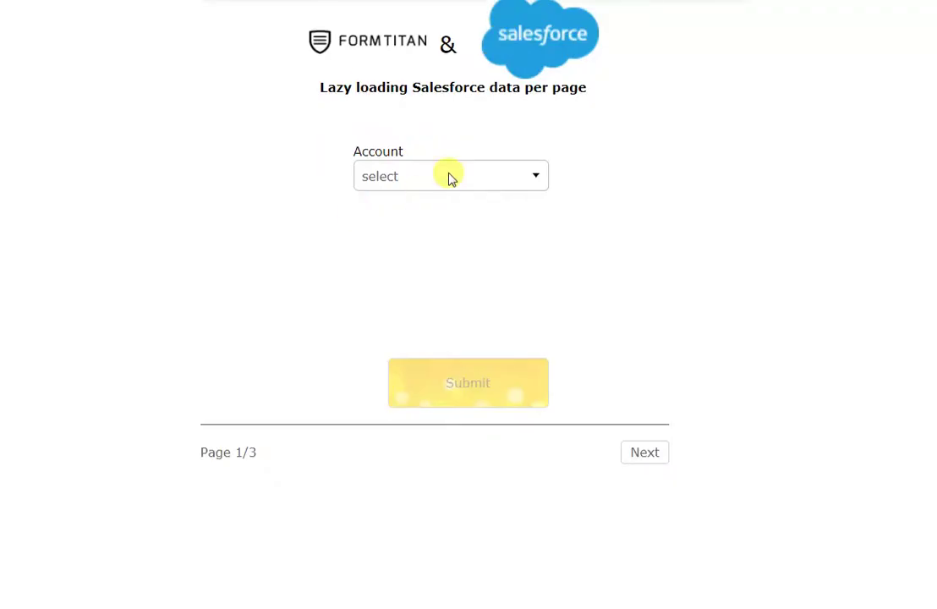
{"action": "left_click", "coordinate": [450, 176]}
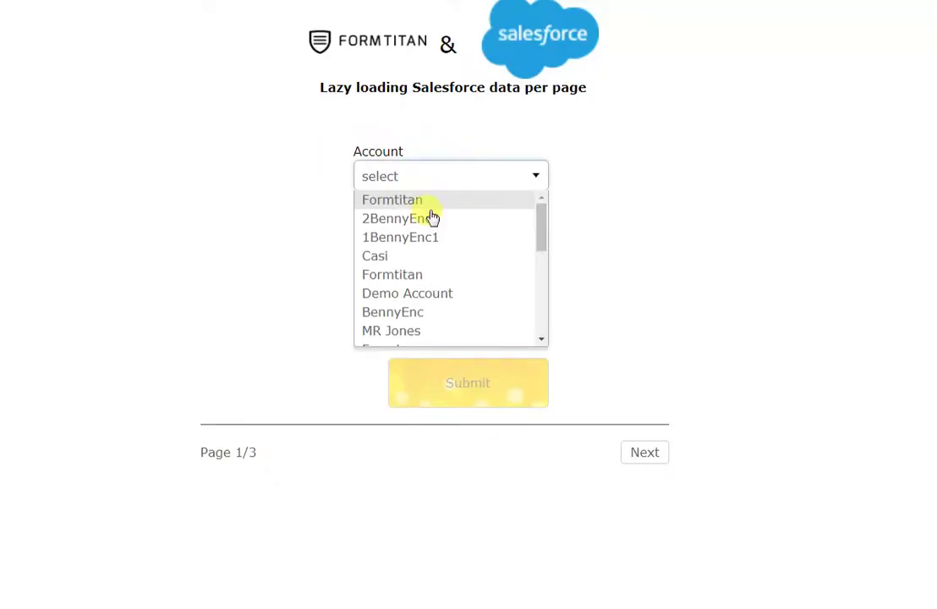
{"action": "left_click", "coordinate": [412, 312]}
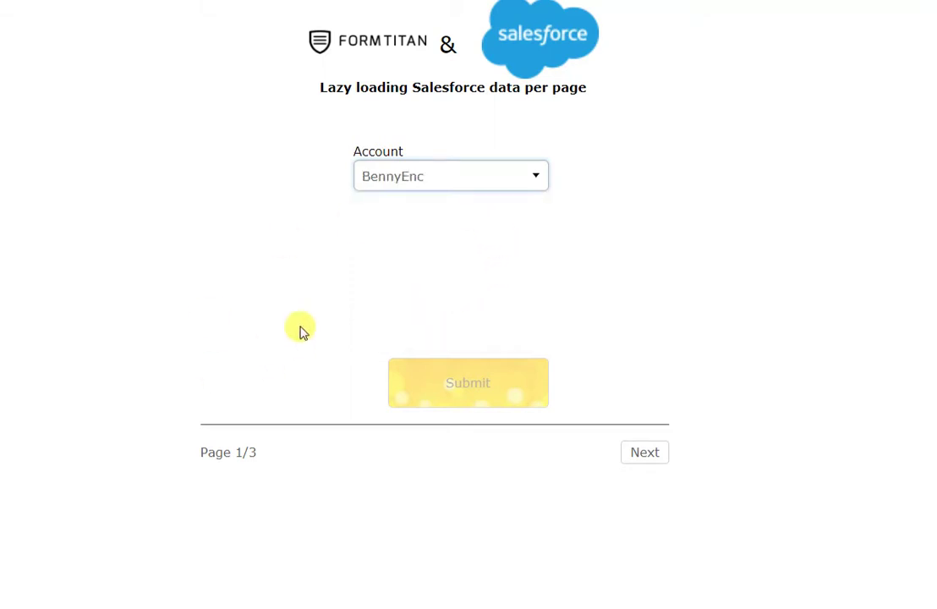
{"action": "left_click", "coordinate": [653, 453]}
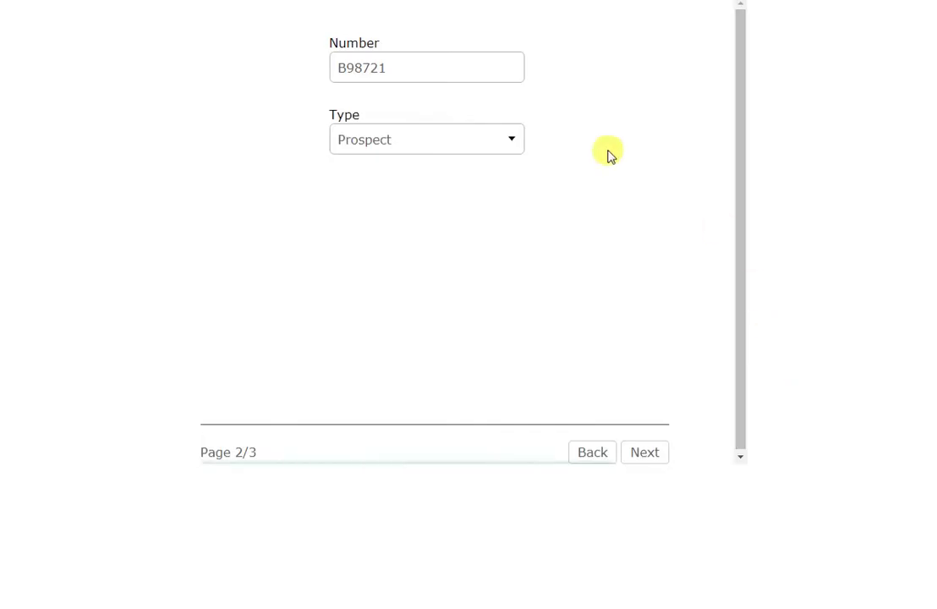
Check the Type options on page 2 and move back and forth between the live form's pages, ending on page 1.
{"action": "left_click", "coordinate": [456, 147]}
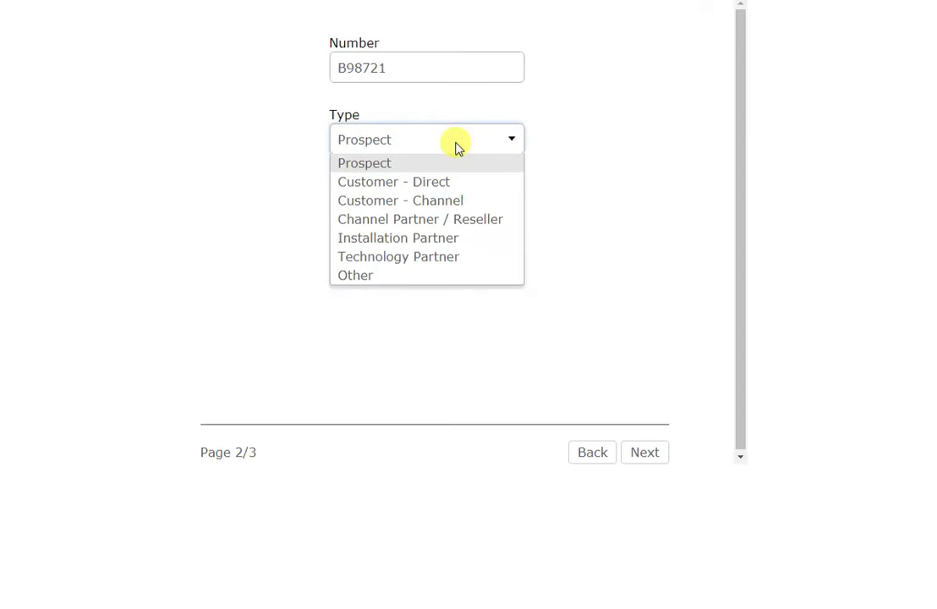
{"action": "left_click", "coordinate": [456, 147]}
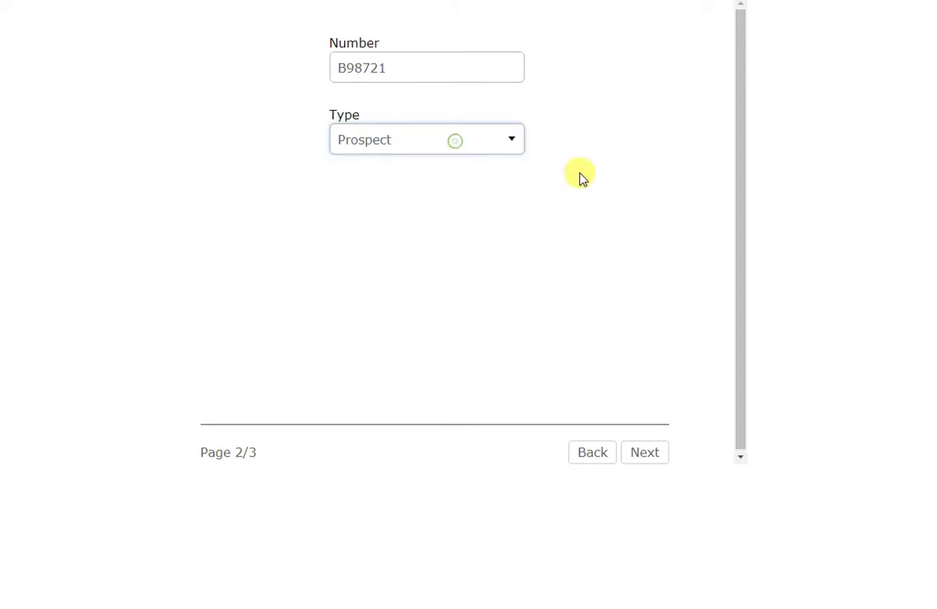
{"action": "left_click", "coordinate": [644, 452]}
{"action": "left_click", "coordinate": [585, 452]}
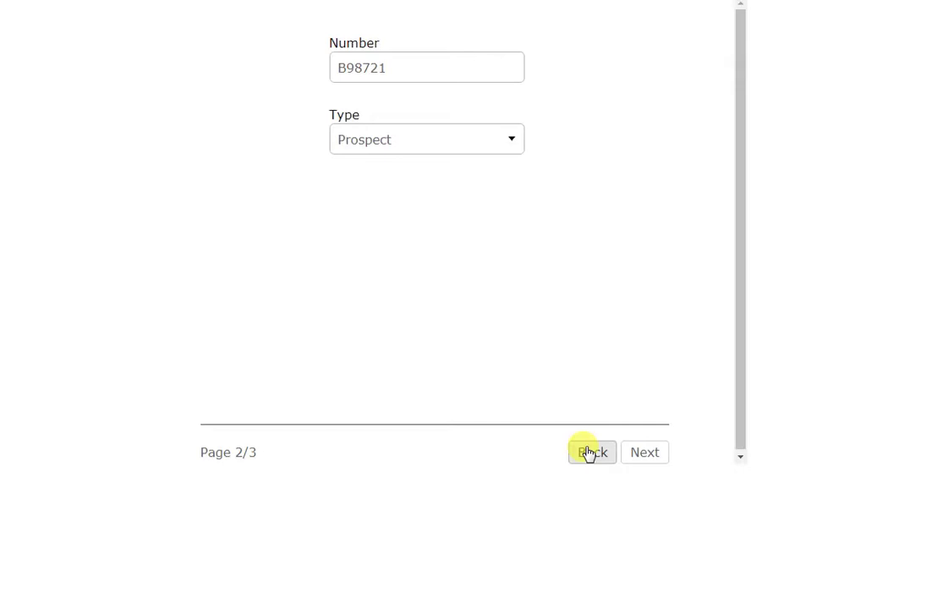
{"action": "left_click", "coordinate": [588, 453]}
{"action": "left_click", "coordinate": [640, 455]}
{"action": "left_click", "coordinate": [596, 452]}
{"action": "left_click", "coordinate": [456, 184]}
{"action": "left_click", "coordinate": [425, 237]}
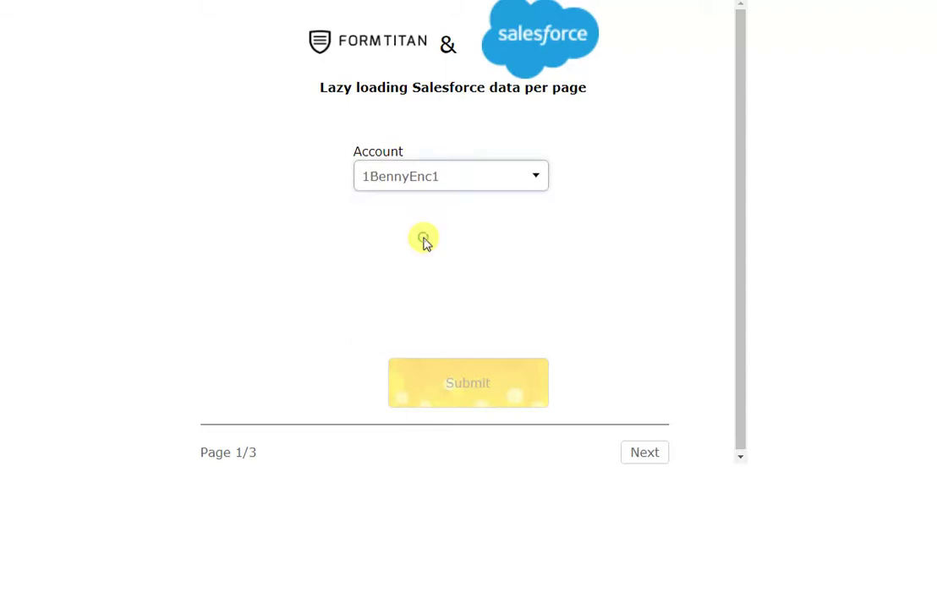
{"action": "left_click", "coordinate": [642, 453]}
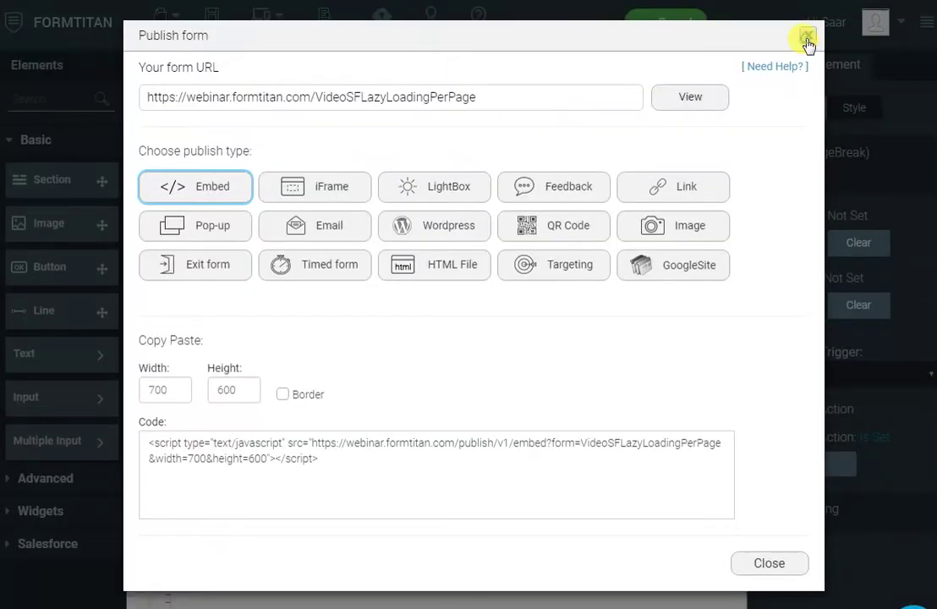
Set page 2's Salesforce trigger to From Prev and republish the form, viewing the live version.
{"action": "left_click", "coordinate": [808, 38]}
{"action": "left_click", "coordinate": [770, 378]}
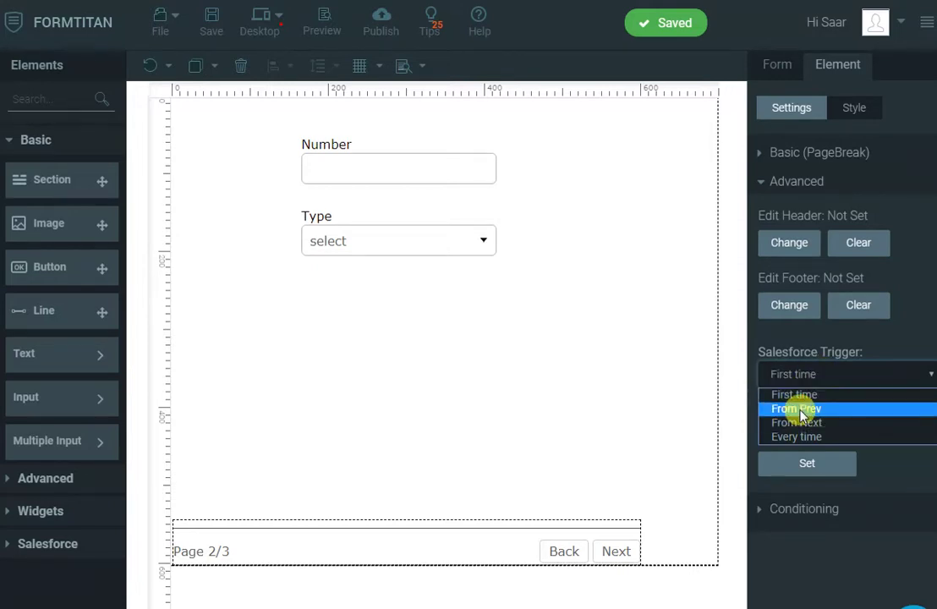
{"action": "left_click", "coordinate": [799, 410]}
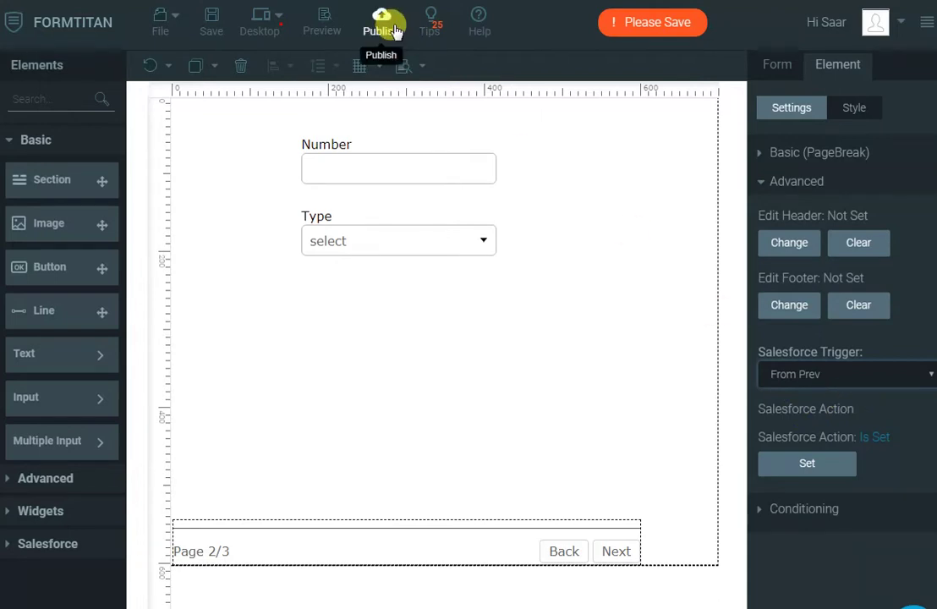
{"action": "left_click", "coordinate": [394, 31]}
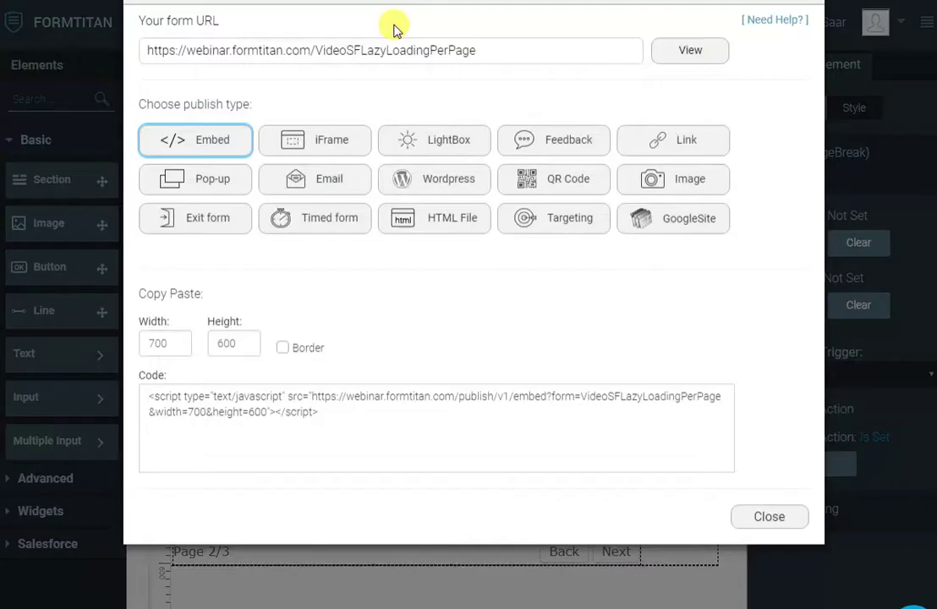
{"action": "left_click", "coordinate": [674, 97]}
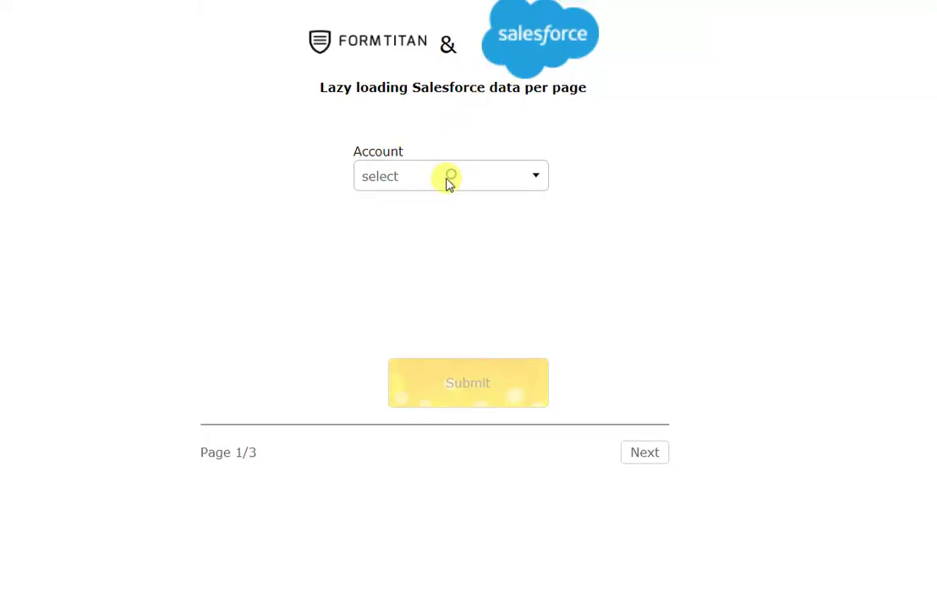
Test the From Prev trigger by selecting the account BennyEnc and moving forward and back through the three pages.
{"action": "left_click", "coordinate": [453, 178]}
{"action": "left_click", "coordinate": [409, 318]}
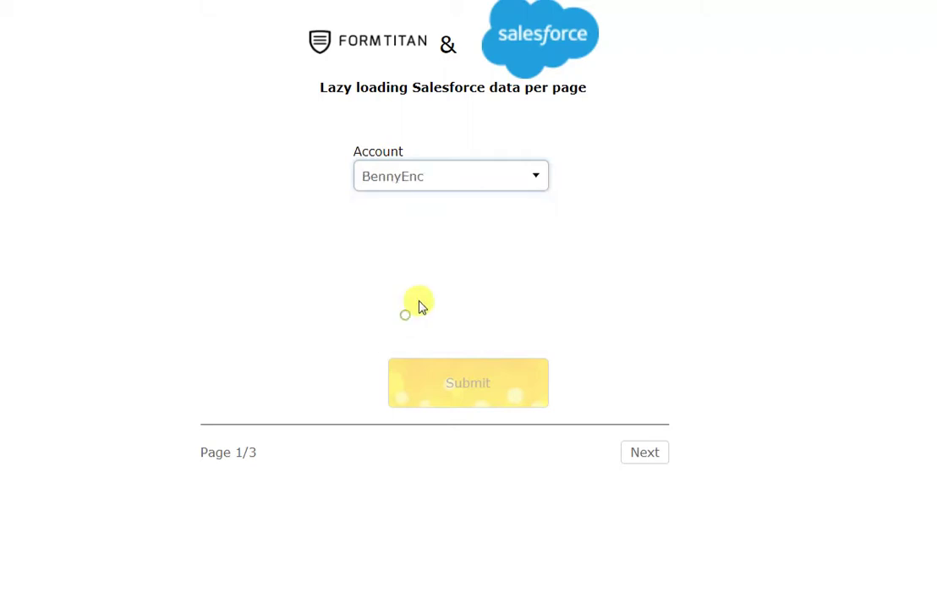
{"action": "left_click", "coordinate": [643, 454]}
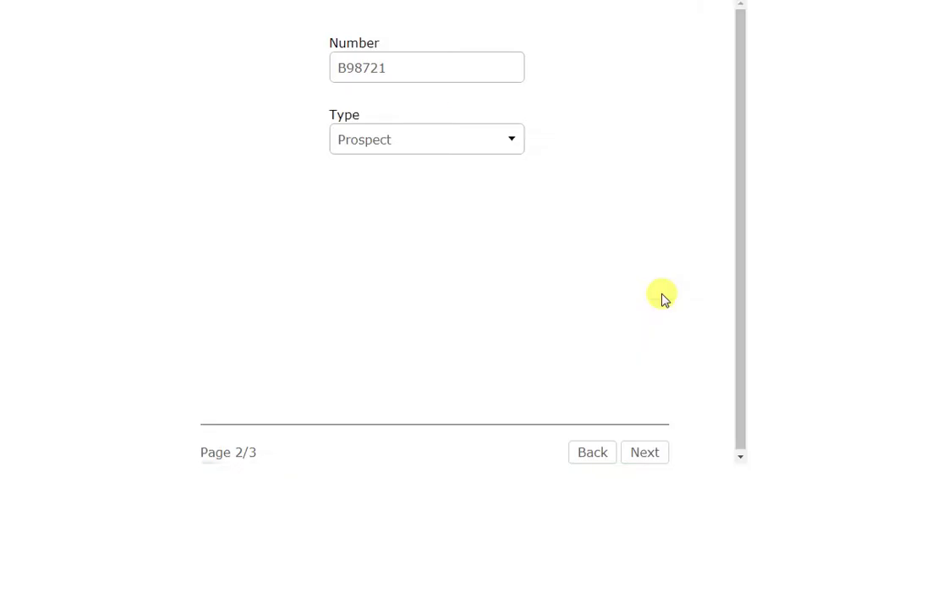
{"action": "left_click", "coordinate": [641, 454]}
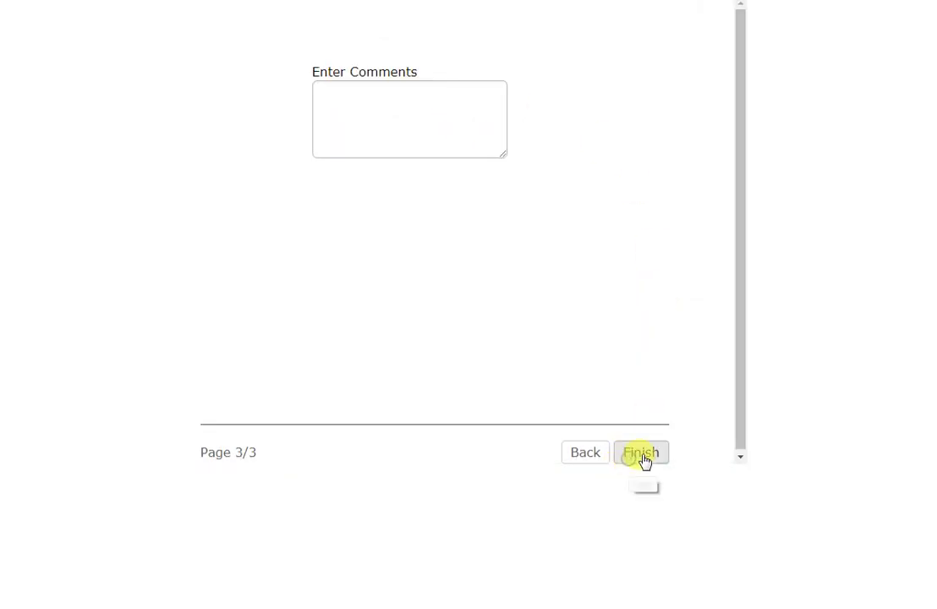
{"action": "left_click", "coordinate": [595, 453]}
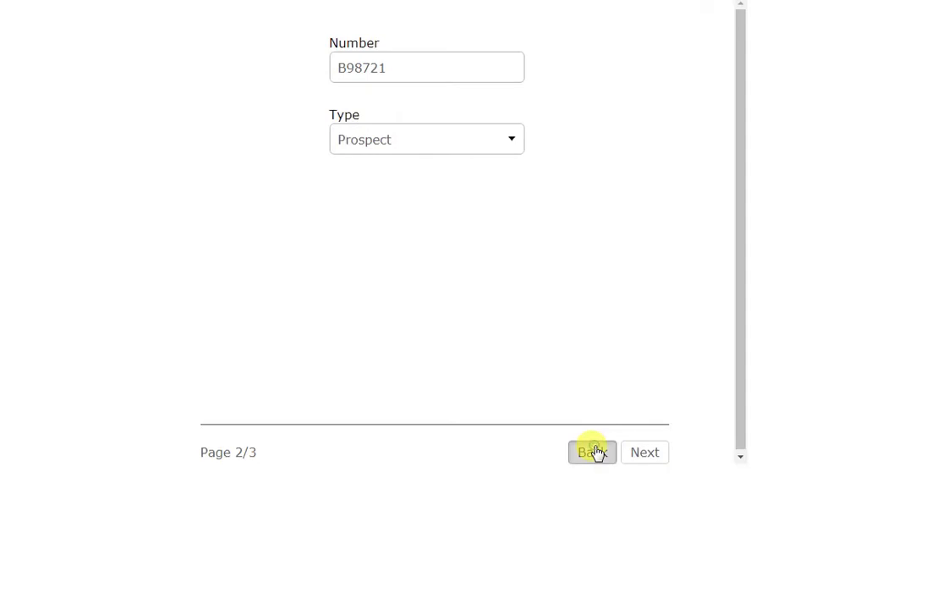
{"action": "left_click", "coordinate": [595, 452]}
{"action": "left_click", "coordinate": [636, 451]}
{"action": "left_click", "coordinate": [593, 453]}
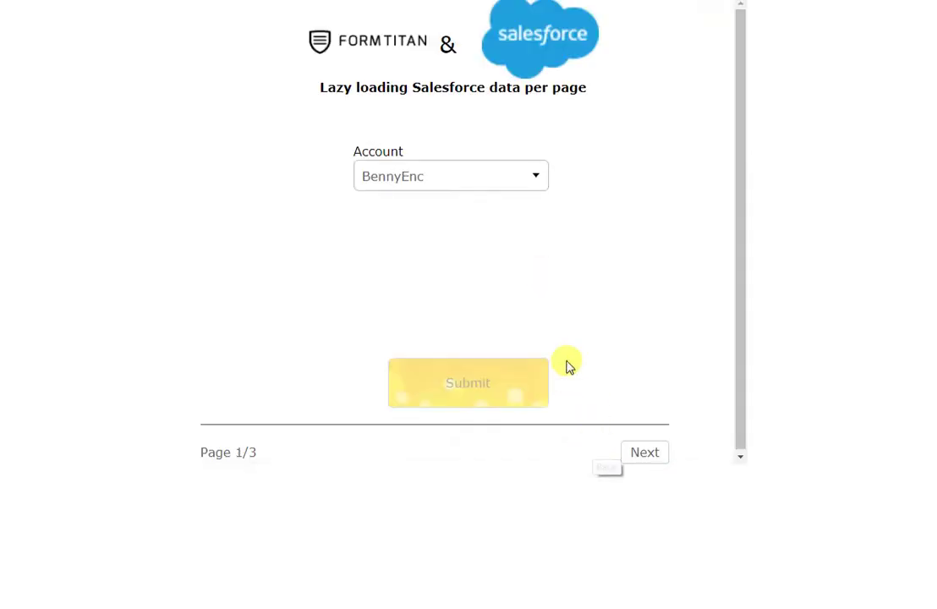
Select the second-listed early Formtitan account, below Casi, check the Number and Type fields on page 2, and return to page 1.
{"action": "left_click", "coordinate": [485, 182]}
{"action": "left_click", "coordinate": [403, 276]}
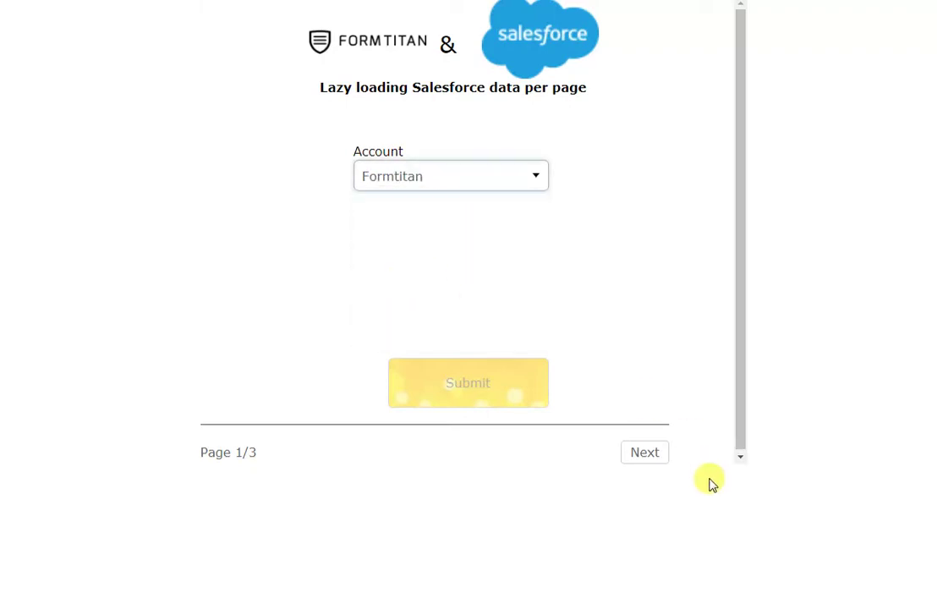
{"action": "left_click", "coordinate": [654, 456]}
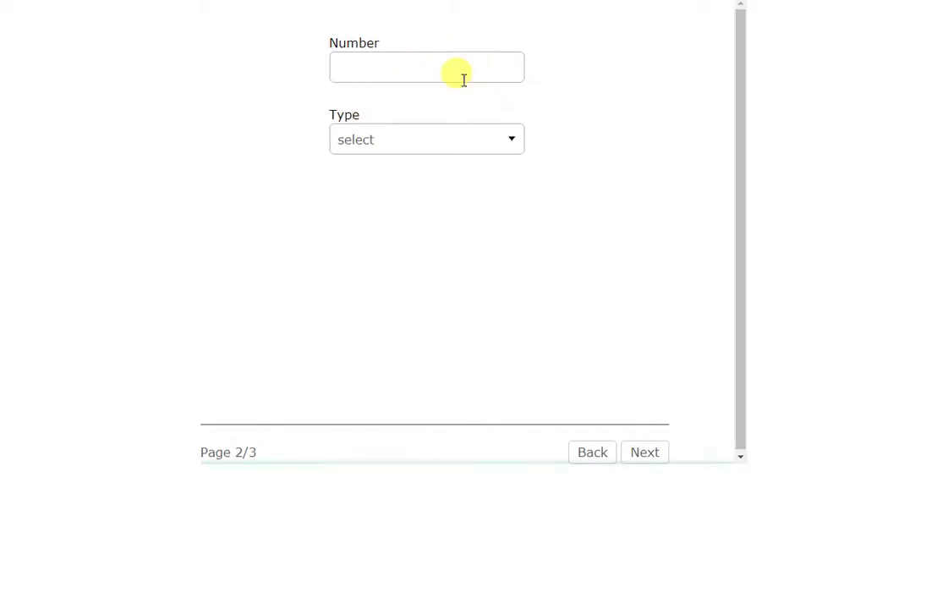
{"action": "left_click", "coordinate": [477, 139]}
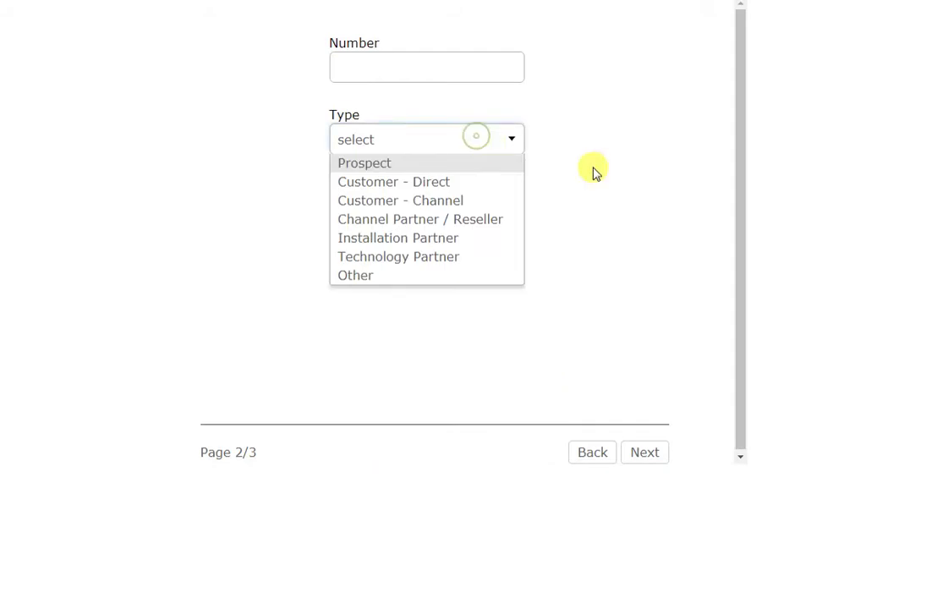
{"action": "left_click", "coordinate": [606, 464]}
Select the first Formtitan account in the list and advance to page 2 to check its data.
{"action": "left_click", "coordinate": [493, 186]}
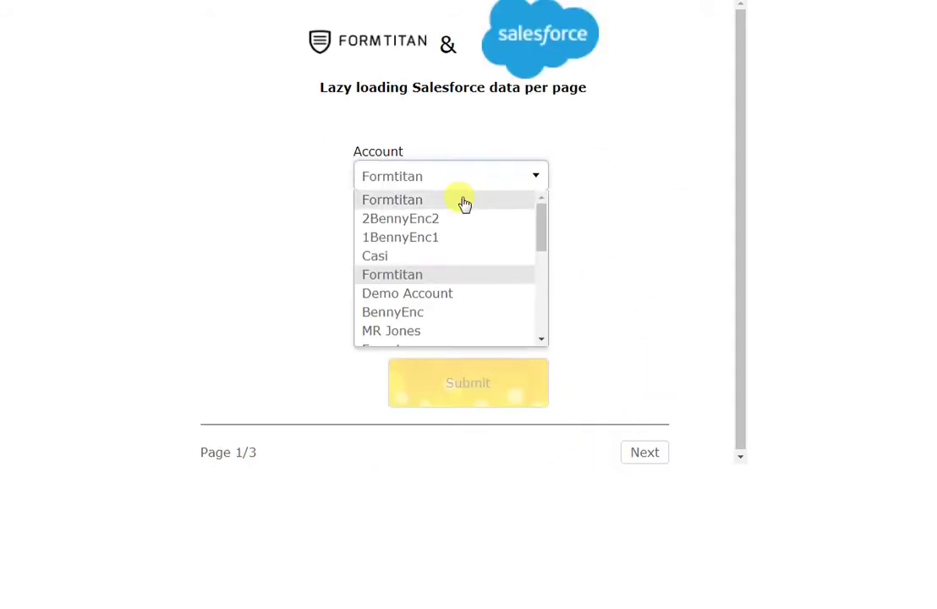
{"action": "left_click", "coordinate": [464, 203]}
{"action": "left_click", "coordinate": [648, 456]}
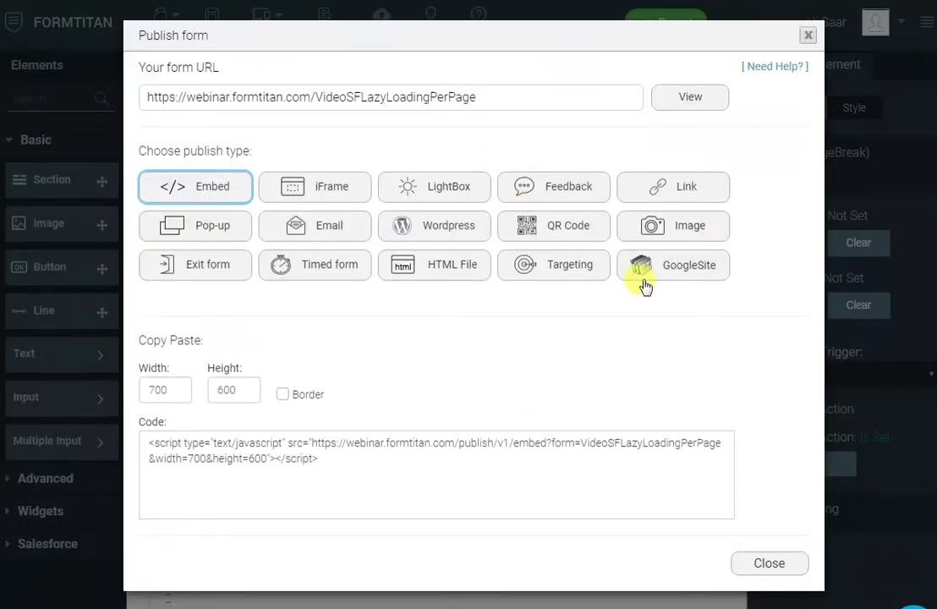
Set page 2's Salesforce trigger to From Next and republish the form.
{"action": "left_click", "coordinate": [771, 561]}
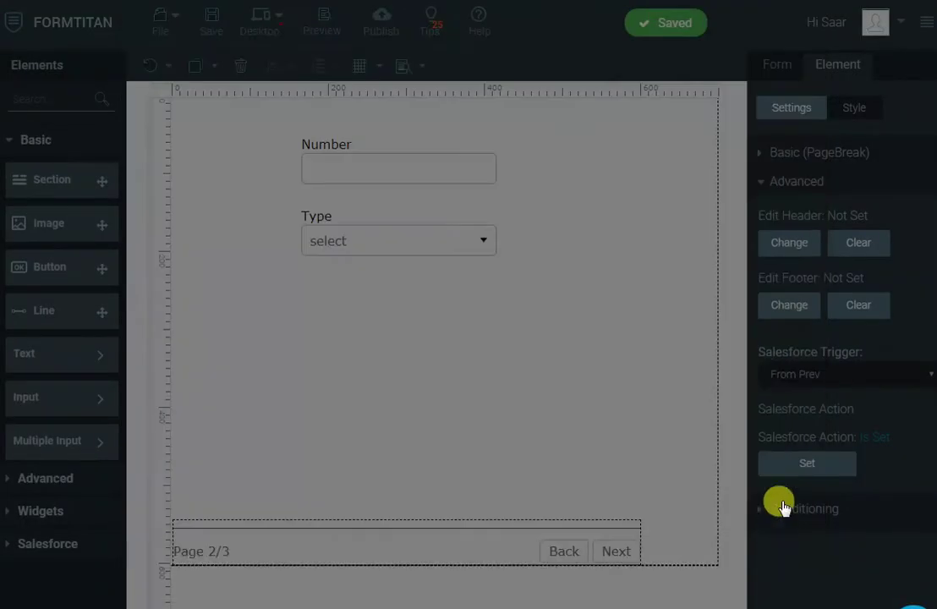
{"action": "left_click", "coordinate": [838, 374]}
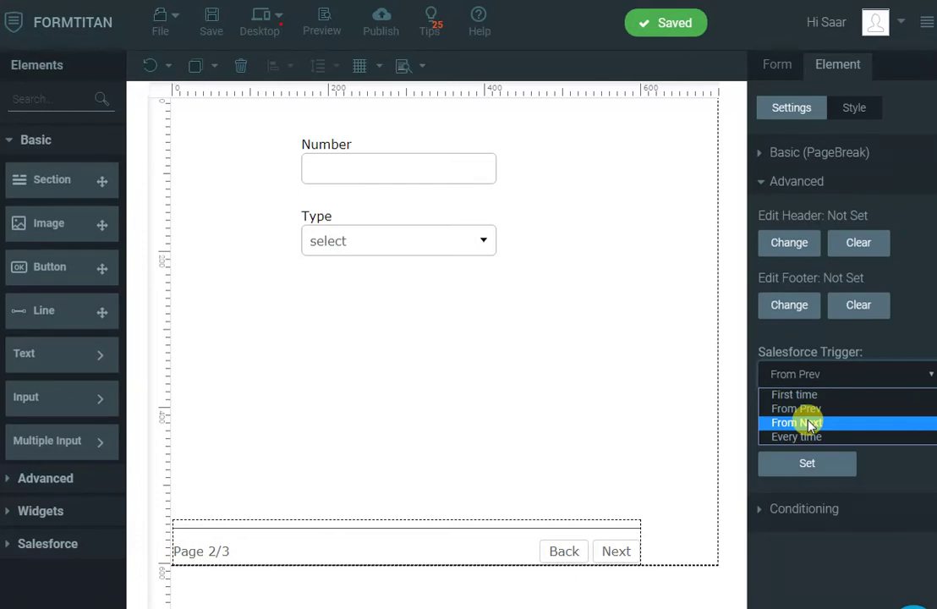
{"action": "left_click", "coordinate": [810, 424]}
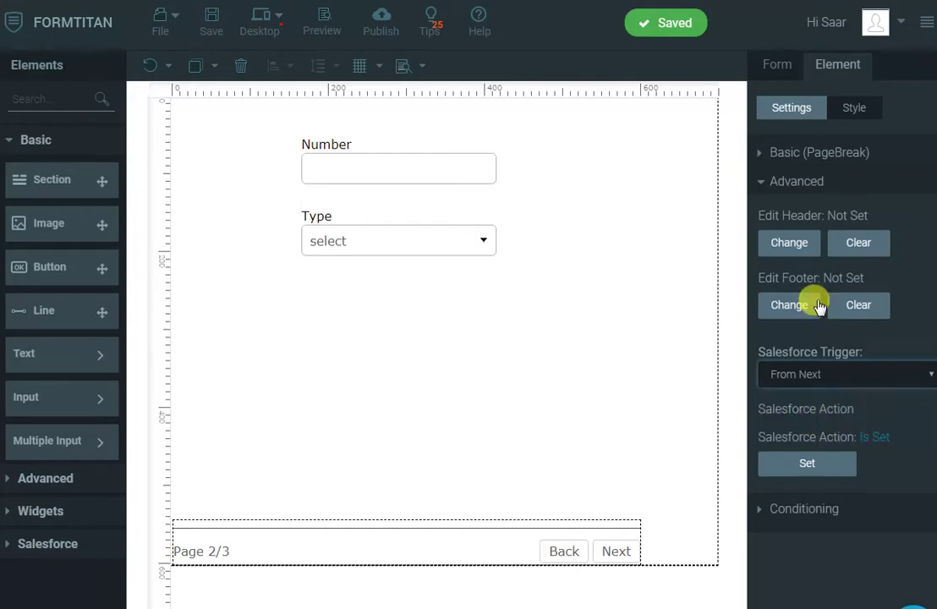
{"action": "left_click", "coordinate": [381, 19]}
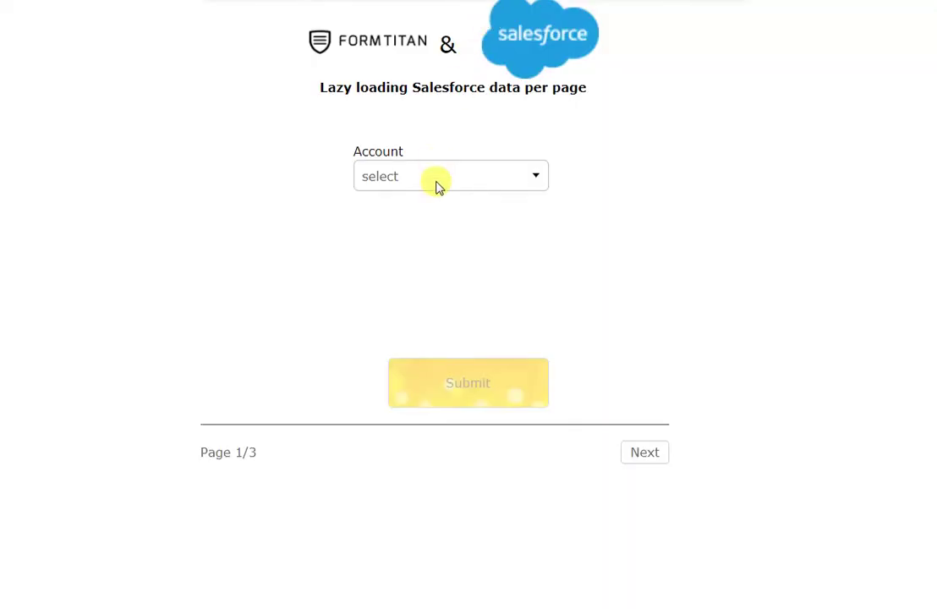
Test the From Next trigger in the live form with the account BennyEnc, entering page 2 from both page 1 and page 3.
{"action": "left_click", "coordinate": [438, 183]}
{"action": "left_click", "coordinate": [396, 314]}
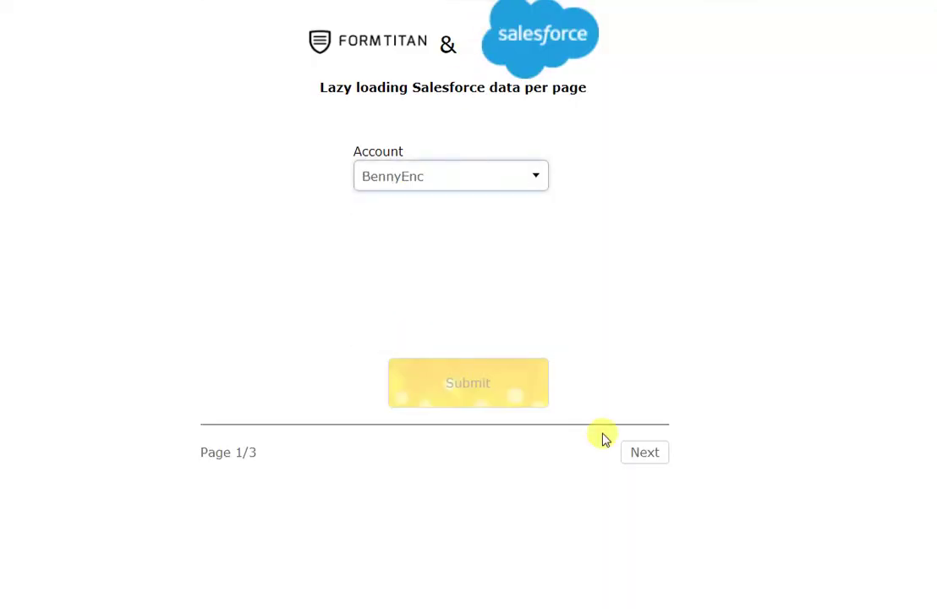
{"action": "left_click", "coordinate": [646, 462]}
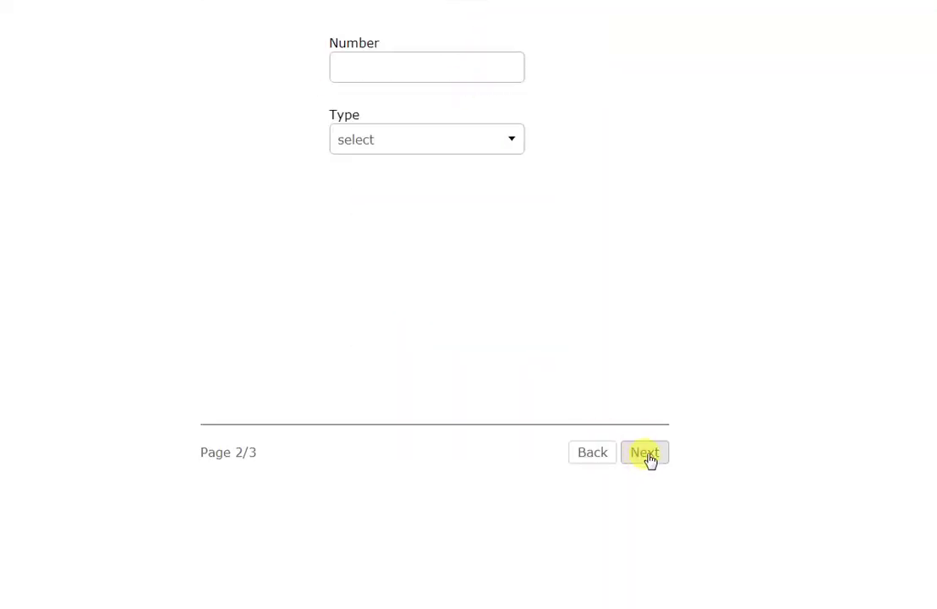
{"action": "left_click", "coordinate": [647, 462]}
{"action": "left_click", "coordinate": [586, 454]}
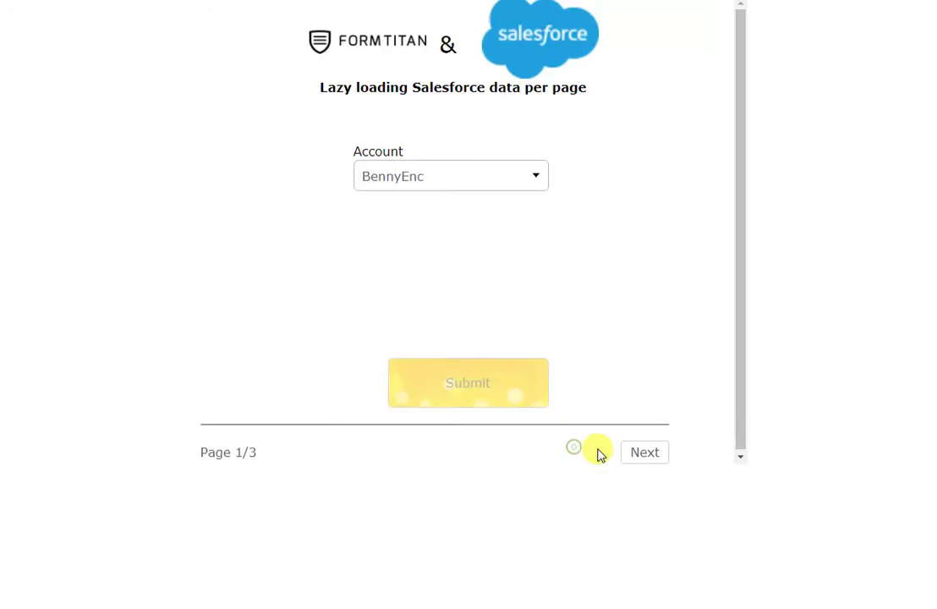
{"action": "left_click", "coordinate": [578, 451]}
{"action": "left_click", "coordinate": [641, 454]}
{"action": "left_click", "coordinate": [640, 455]}
{"action": "left_click", "coordinate": [597, 454]}
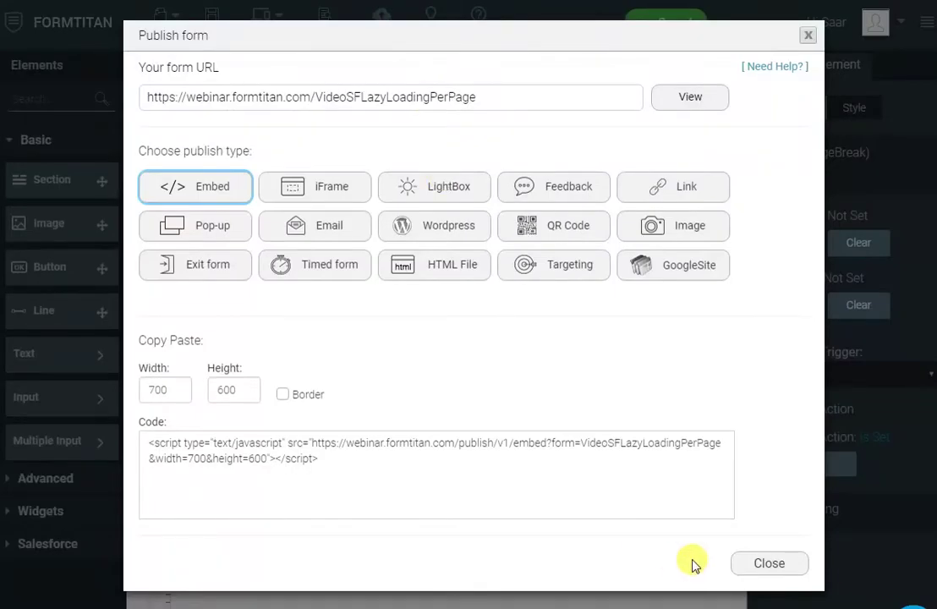
Set page 2's Salesforce trigger to Every time and republish the form, viewing the live version.
{"action": "left_click", "coordinate": [770, 561]}
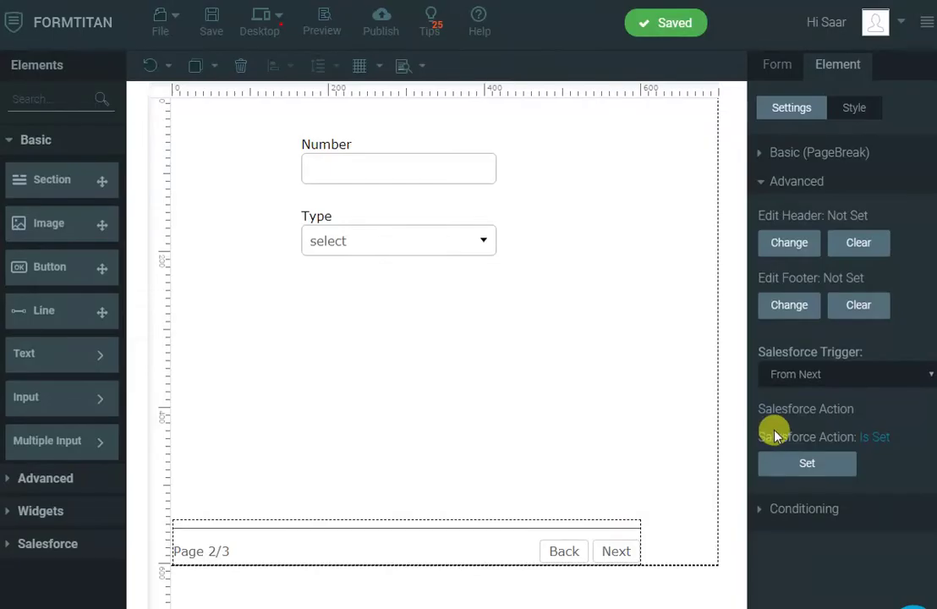
{"action": "left_click", "coordinate": [843, 374]}
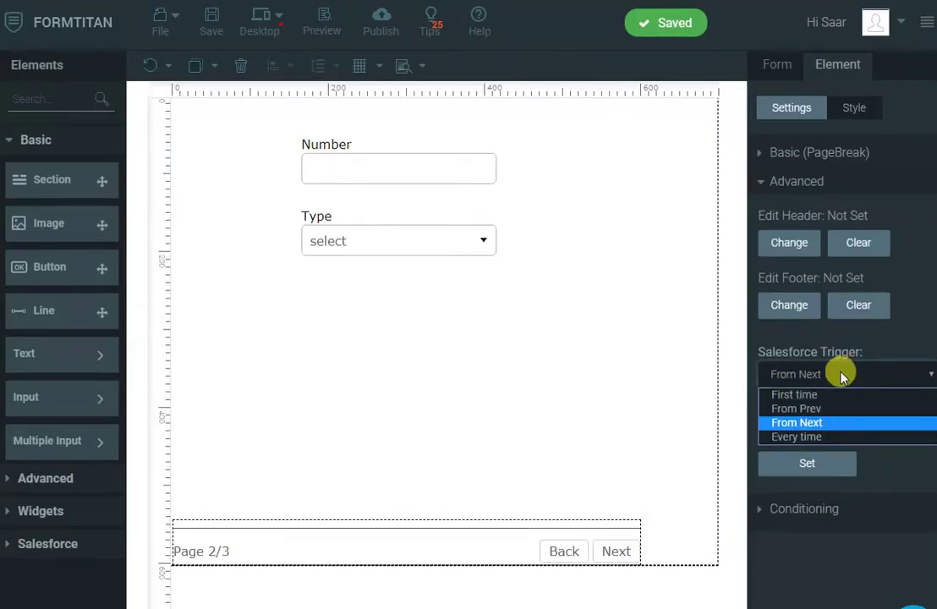
{"action": "left_click", "coordinate": [815, 437]}
{"action": "left_click", "coordinate": [380, 29]}
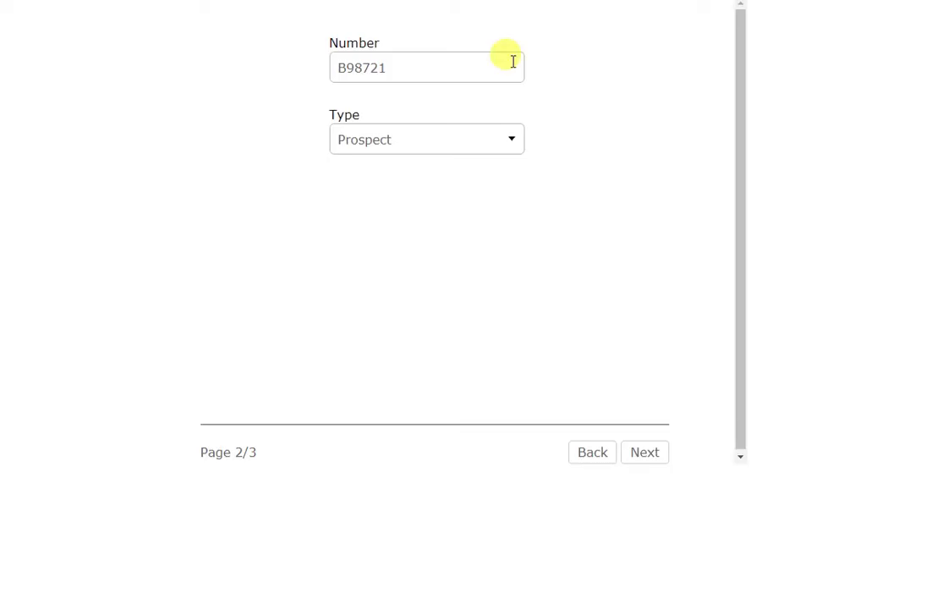
{"action": "left_click", "coordinate": [609, 71]}
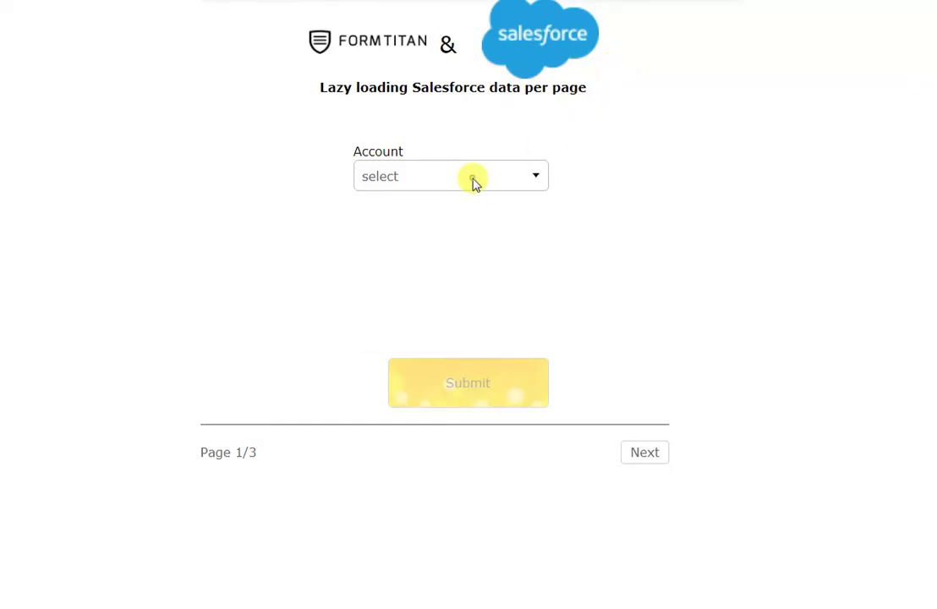
Test the Every time trigger with the account BennyEnc by entering page 2 from both directions, and return to the form editor.
{"action": "left_click", "coordinate": [472, 180]}
{"action": "left_click", "coordinate": [397, 312]}
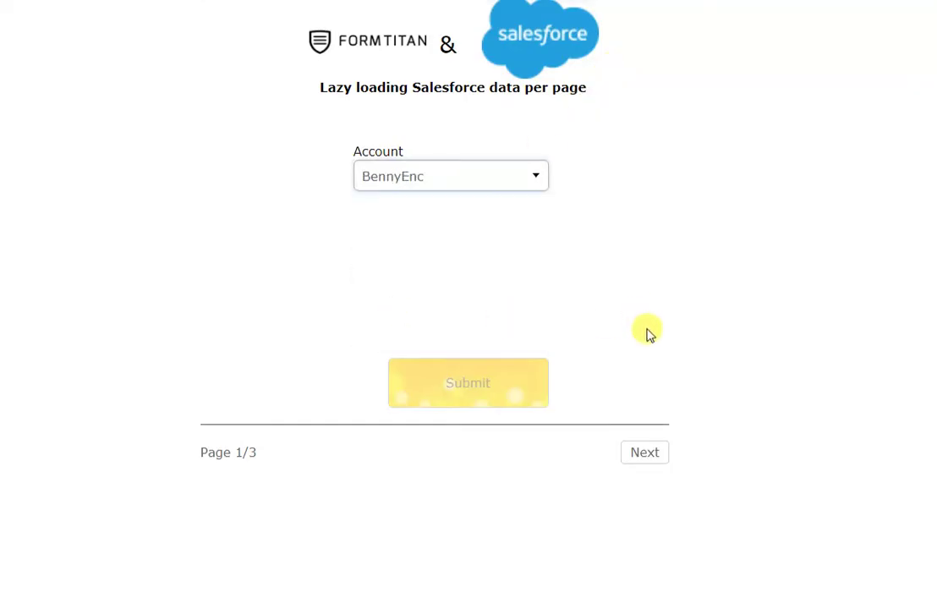
{"action": "left_click", "coordinate": [646, 448]}
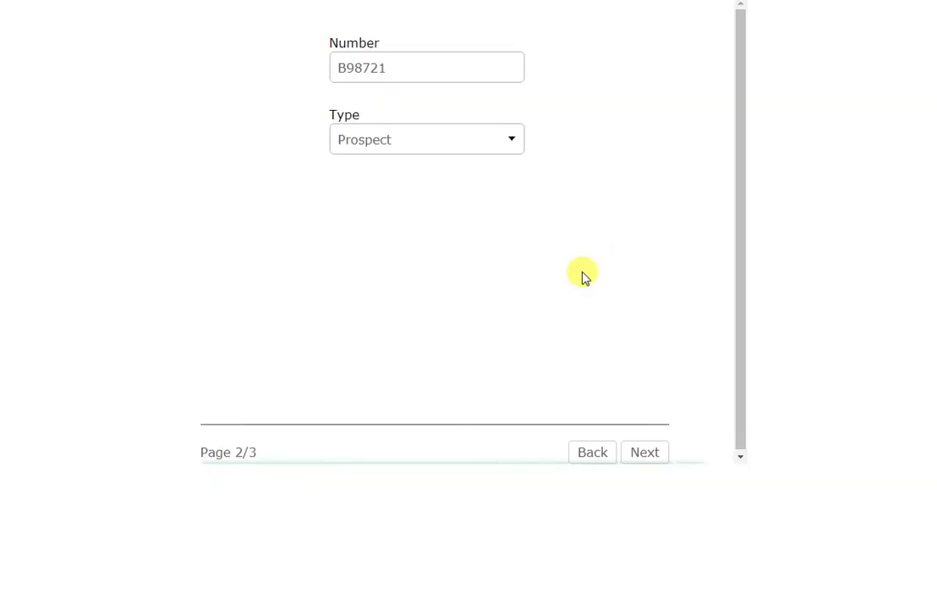
{"action": "left_click", "coordinate": [645, 452]}
{"action": "left_click", "coordinate": [594, 457]}
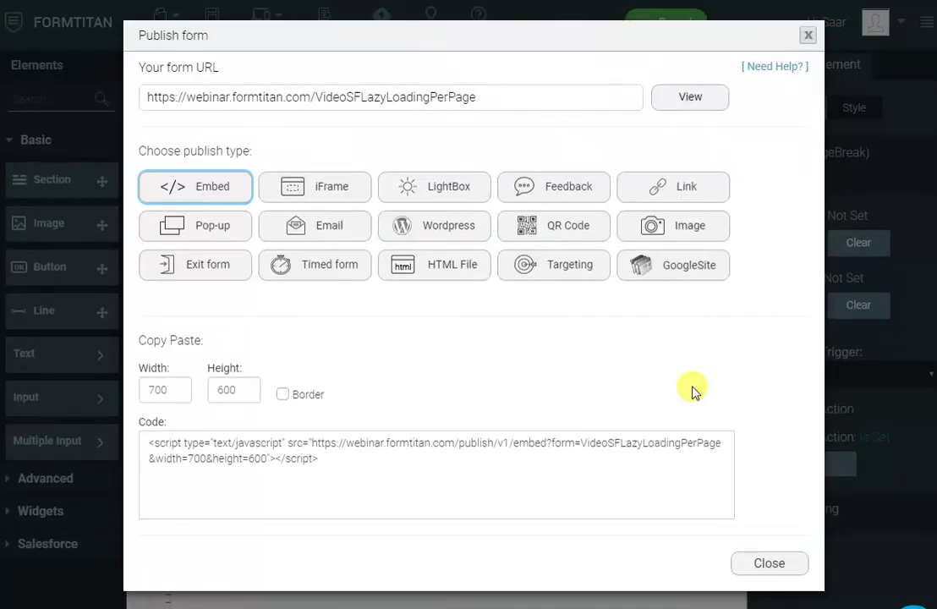
{"action": "left_click", "coordinate": [771, 563]}
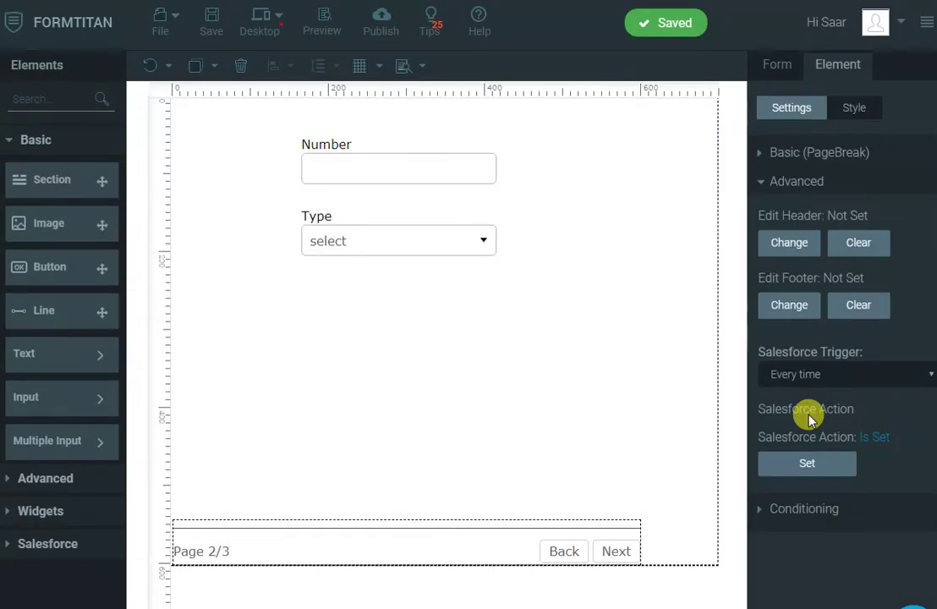